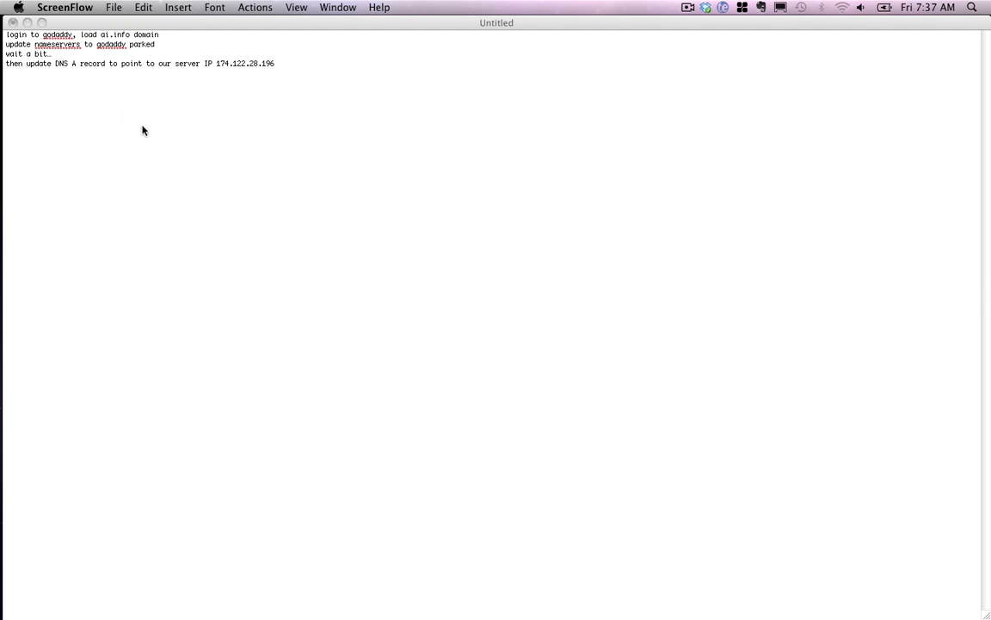
Step: Switch from the TextEdit notes to Firefox and bring up the GoDaddy domain details for AUTOINSURANCE.INFO
{"action": "left_click", "coordinate": [103, 94]}
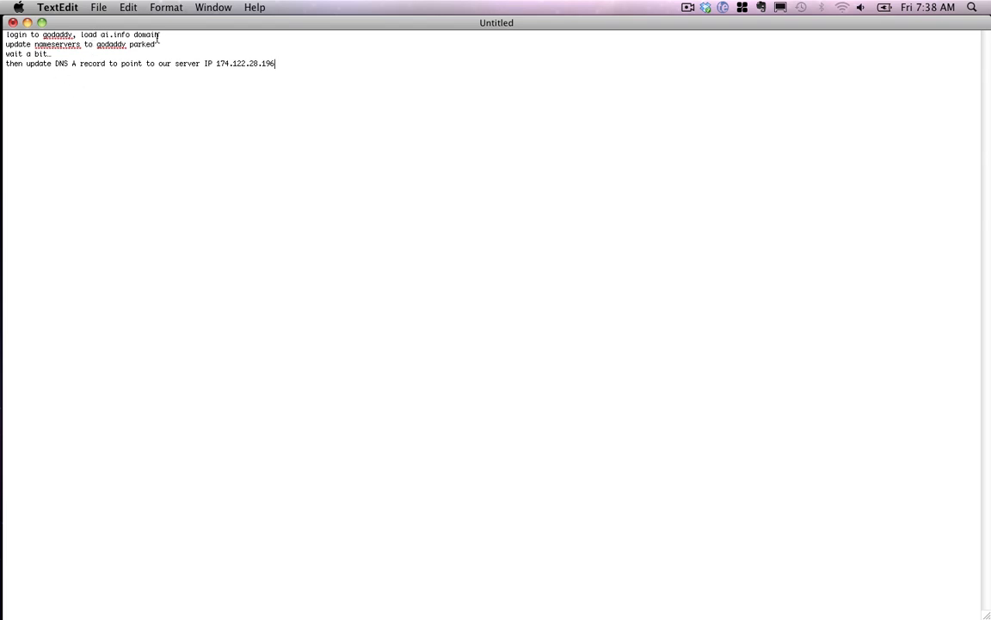
{"action": "key", "text": "super+Tab"}
{"action": "left_click", "coordinate": [408, 296]}
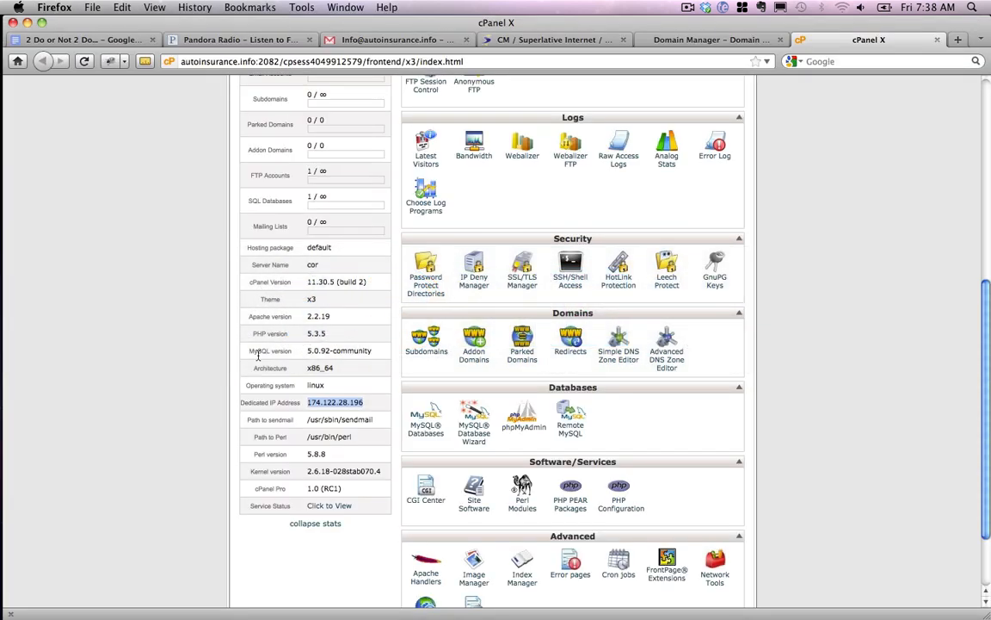
{"action": "left_click", "coordinate": [701, 43]}
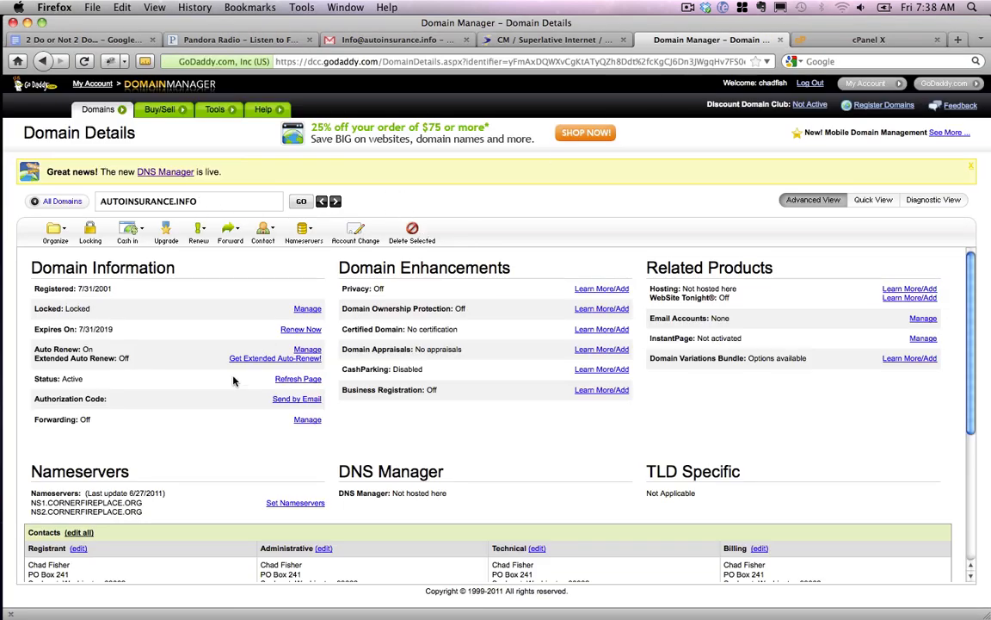
Step: Change the nameserver setting of AUTOINSURANCE.INFO to park the domain and submit the change
{"action": "scroll", "coordinate": [206, 360], "scroll_direction": "down", "scroll_amount": 1}
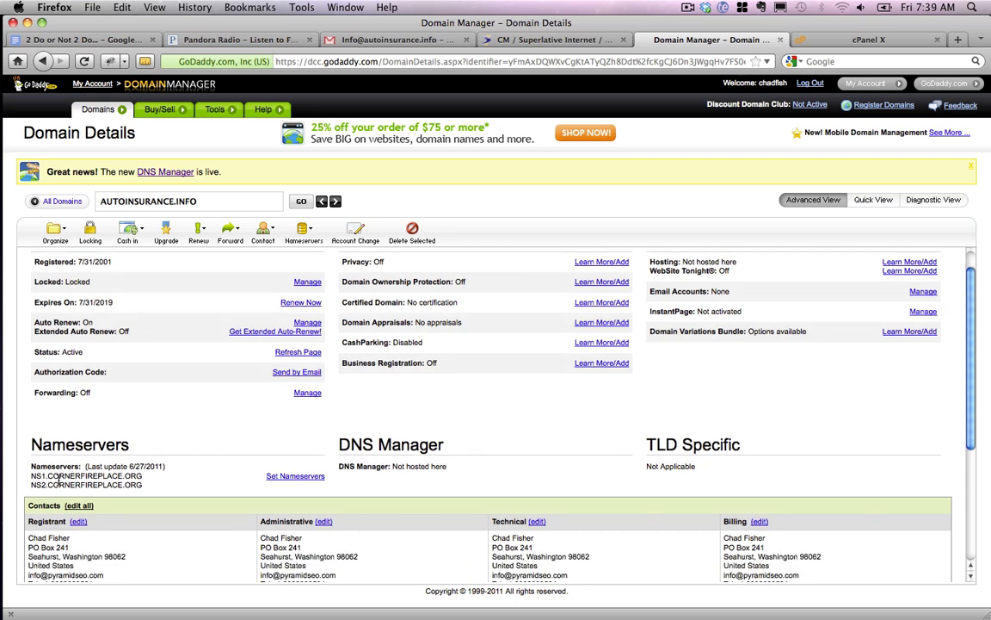
{"action": "left_click_drag", "start_coordinate": [32, 473], "coordinate": [142, 485]}
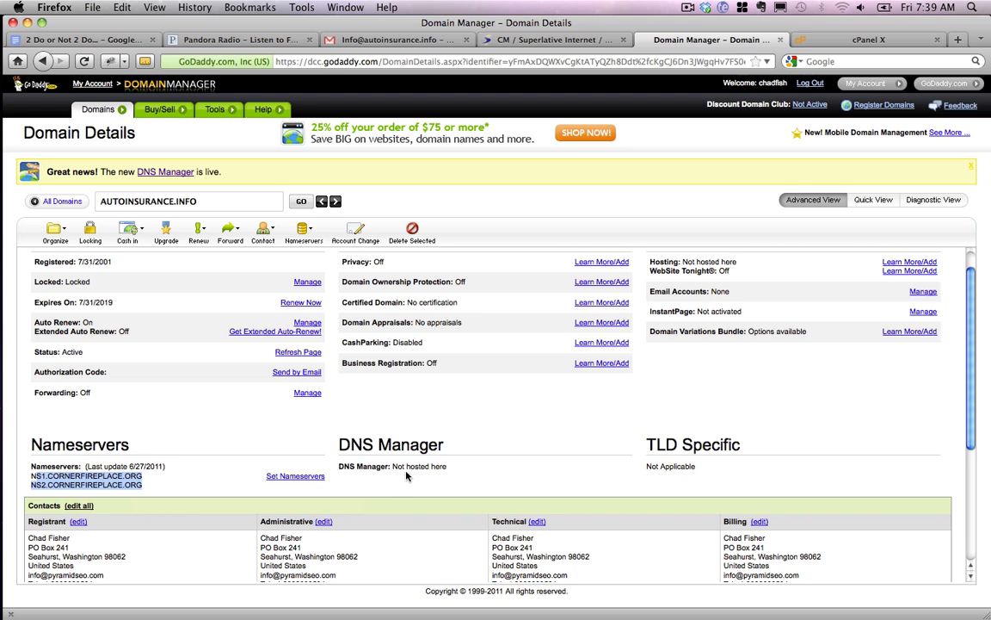
{"action": "left_click", "coordinate": [280, 479]}
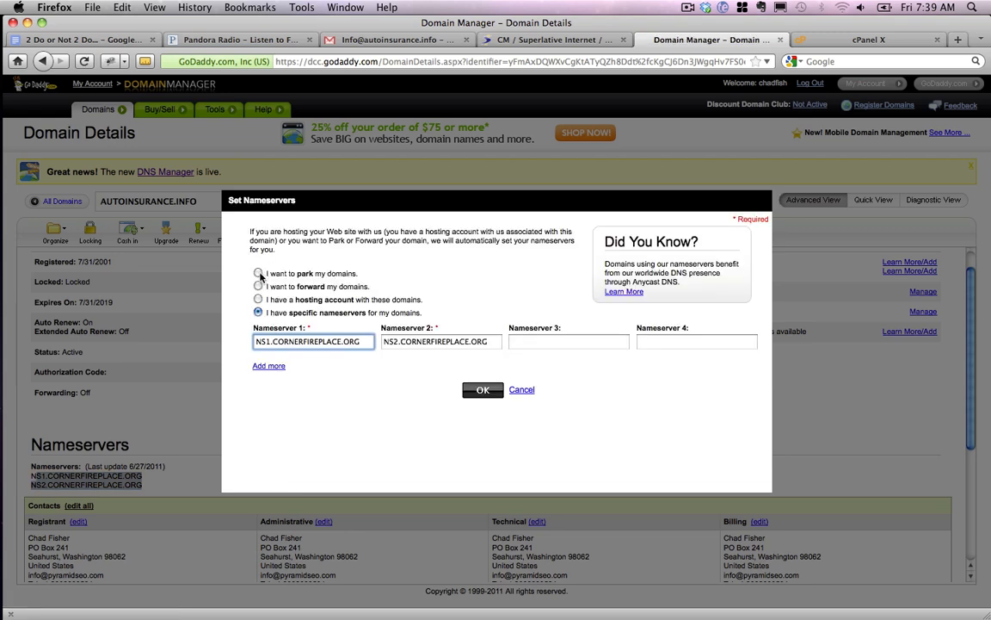
{"action": "left_click", "coordinate": [258, 273]}
{"action": "left_click", "coordinate": [483, 339]}
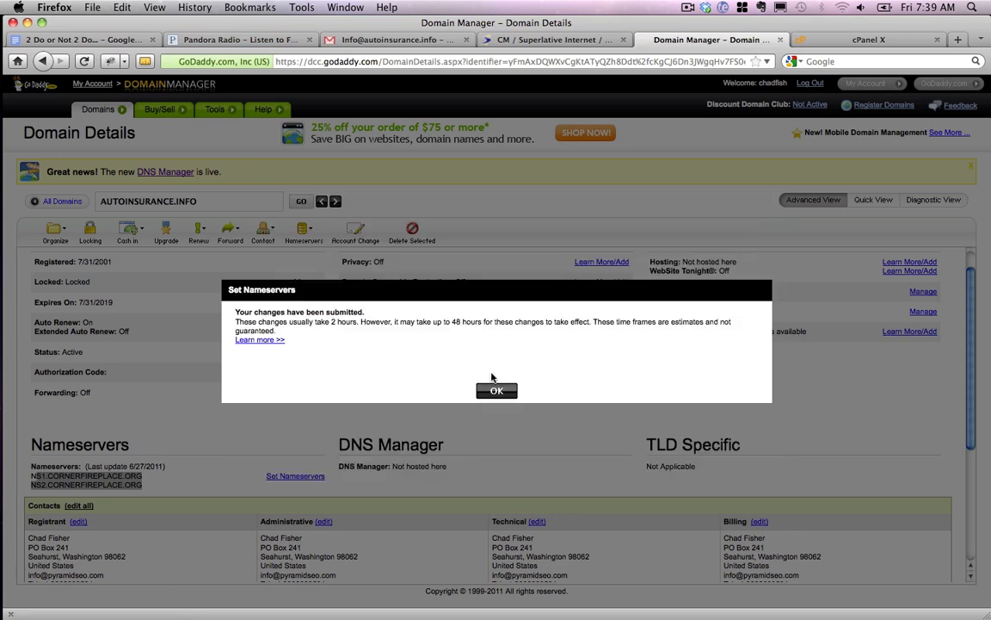
{"action": "left_click", "coordinate": [496, 392]}
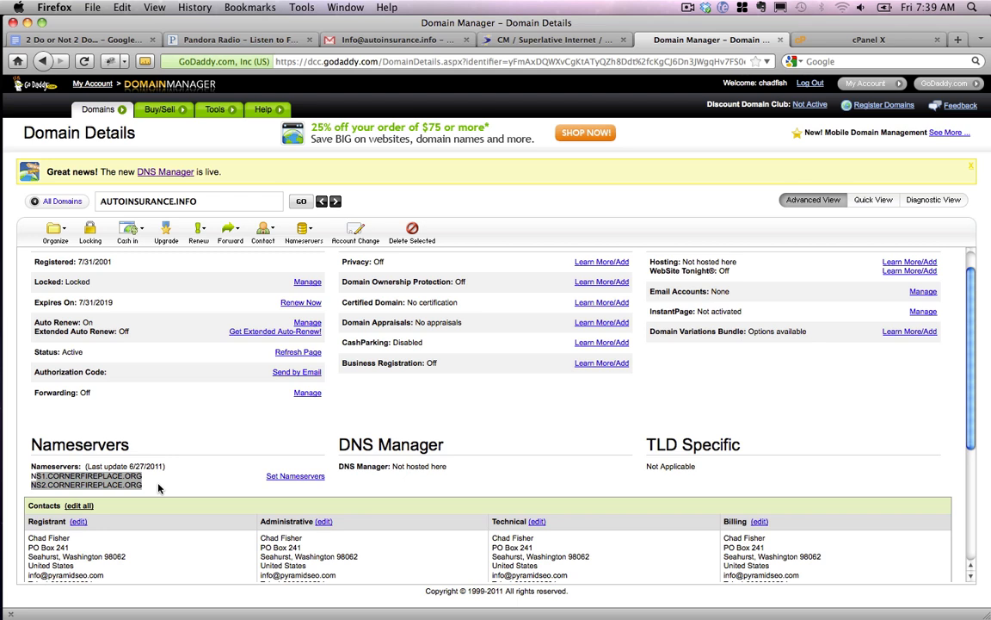
Step: Refresh the domain details to check the nameservers and DNS records, and launch the DNS Manager for the domain
{"action": "left_click", "coordinate": [287, 354]}
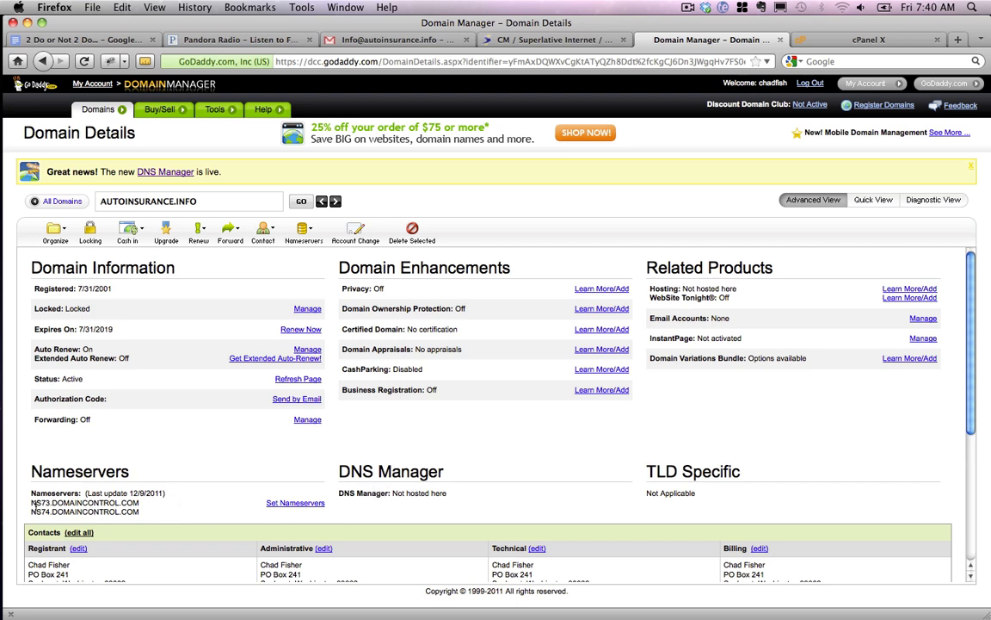
{"action": "left_click_drag", "start_coordinate": [31, 502], "coordinate": [142, 514]}
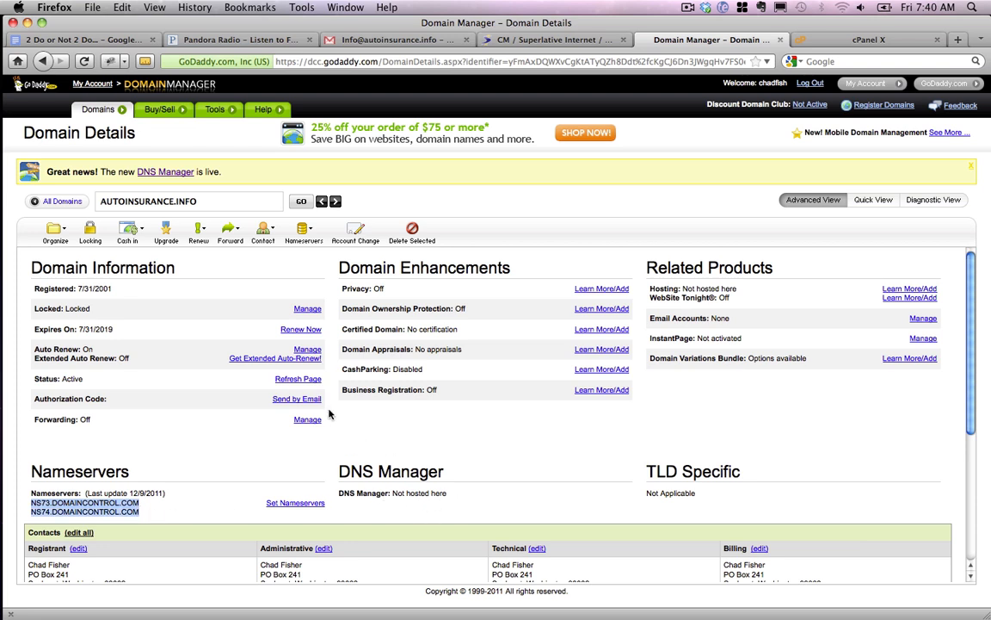
{"action": "left_click", "coordinate": [291, 382]}
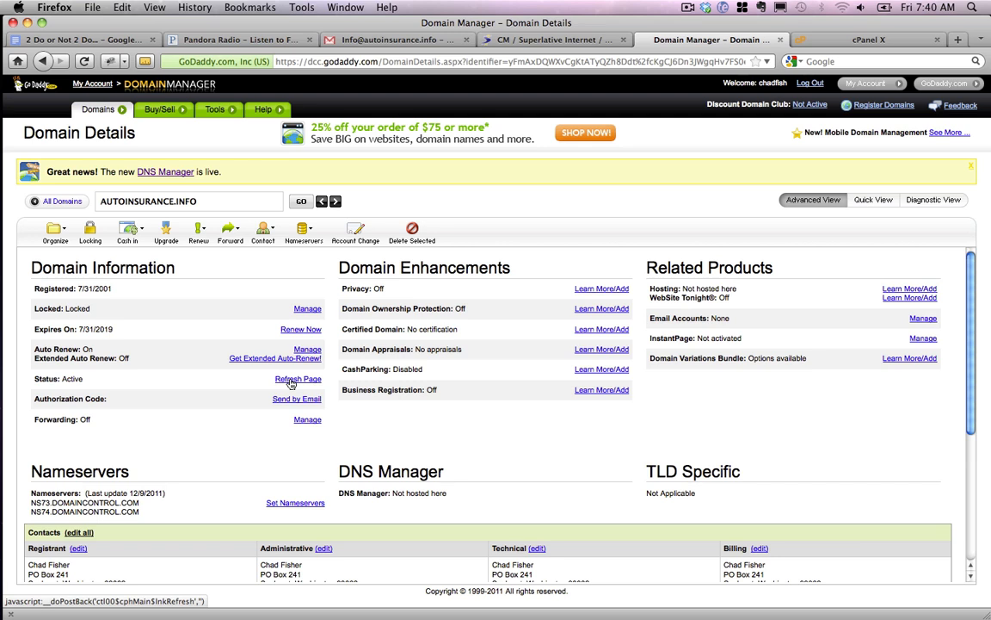
{"action": "left_click", "coordinate": [291, 381]}
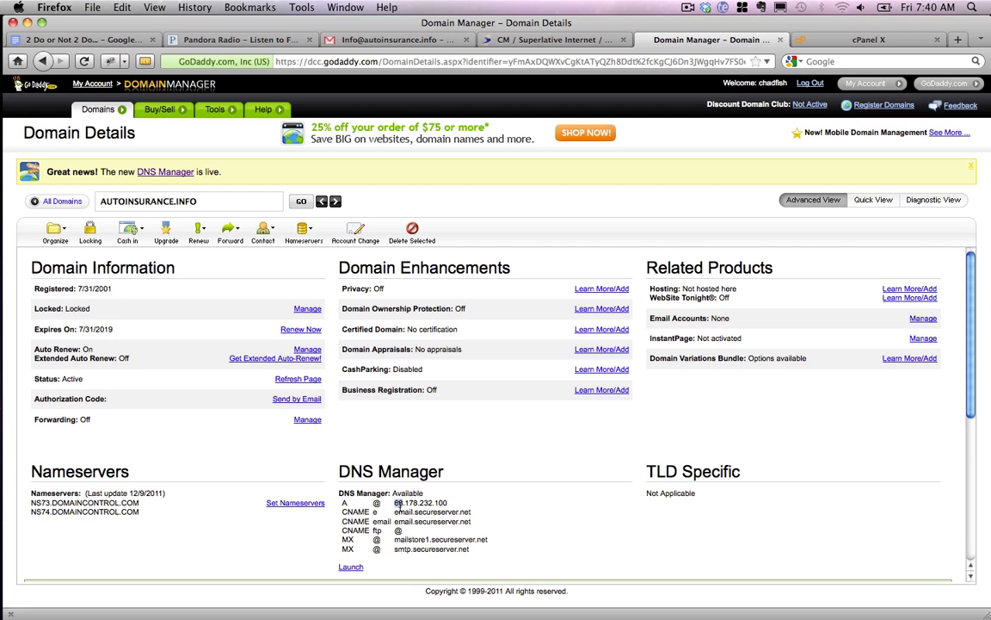
{"action": "left_click_drag", "start_coordinate": [396, 504], "coordinate": [436, 503]}
{"action": "left_click", "coordinate": [351, 567]}
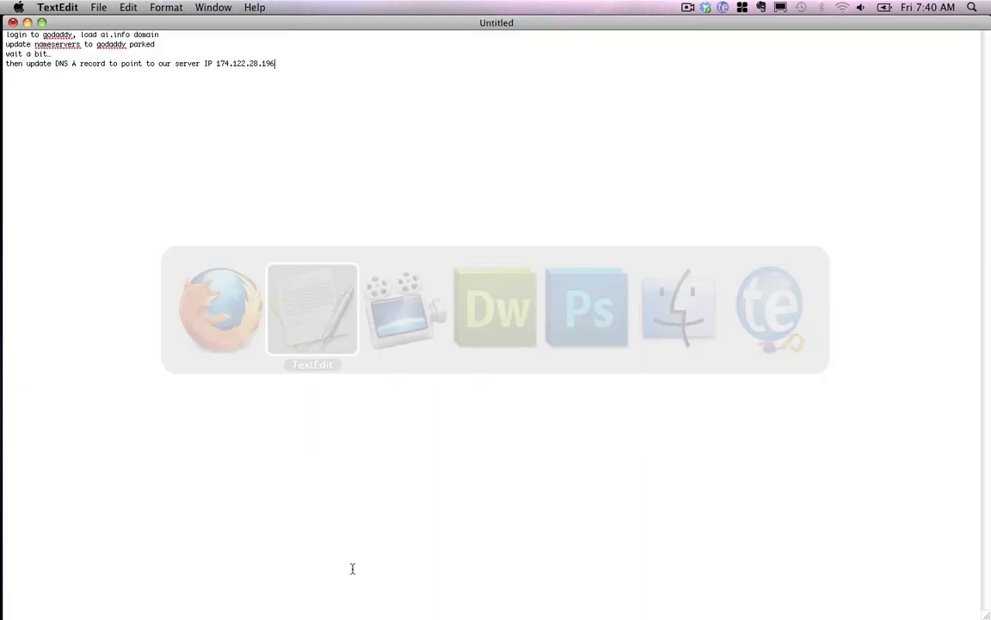
Step: Copy the server IP 174.122.28.196 from the TextEdit notes and return to the zone file in Firefox
{"action": "triple_click", "coordinate": [39, 64]}
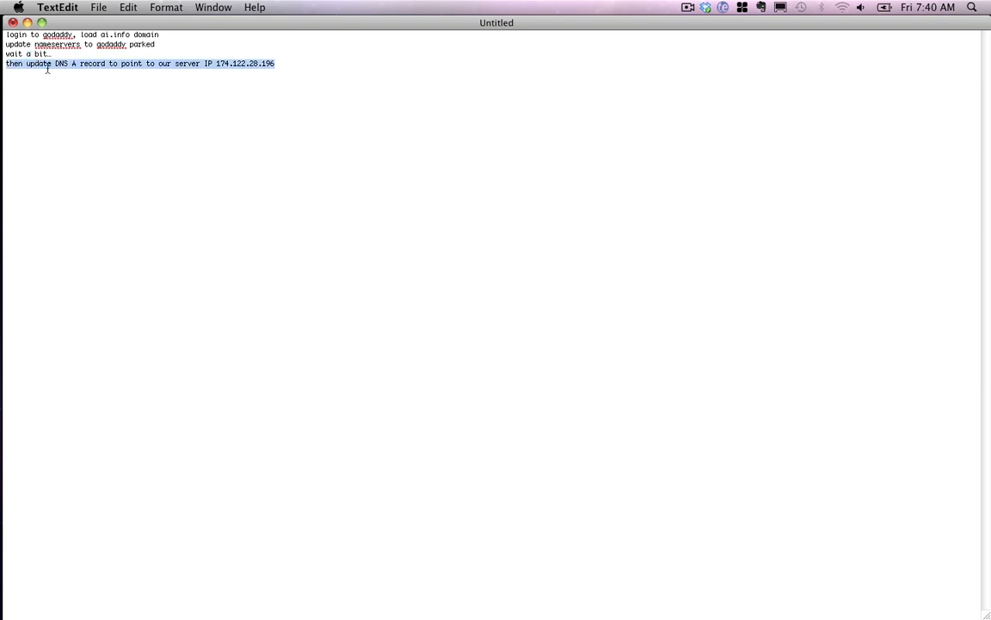
{"action": "double_click", "coordinate": [220, 63]}
{"action": "key", "text": "super+c"}
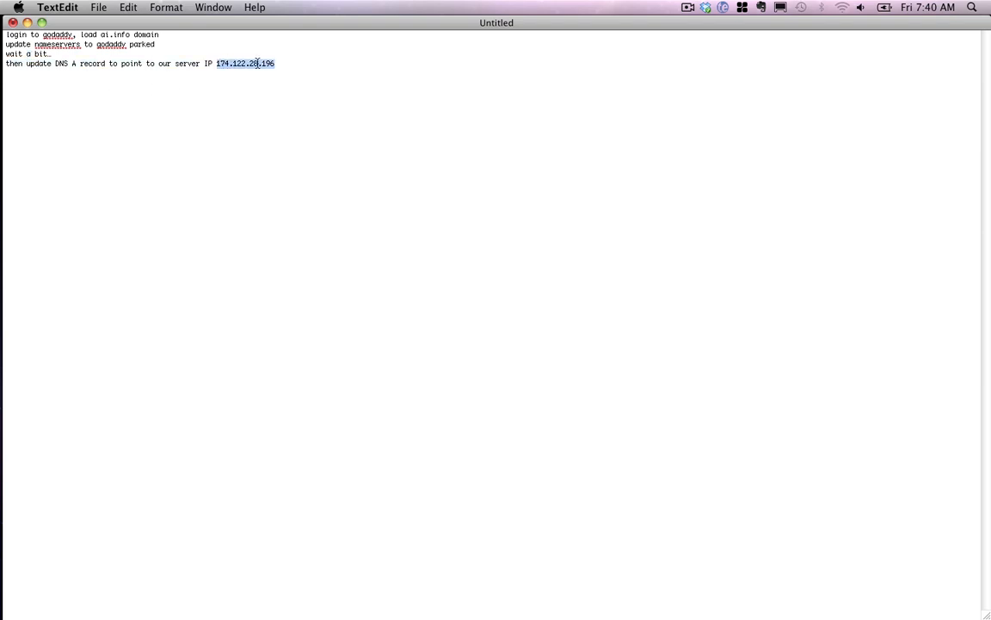
{"action": "key", "text": "super+Tab"}
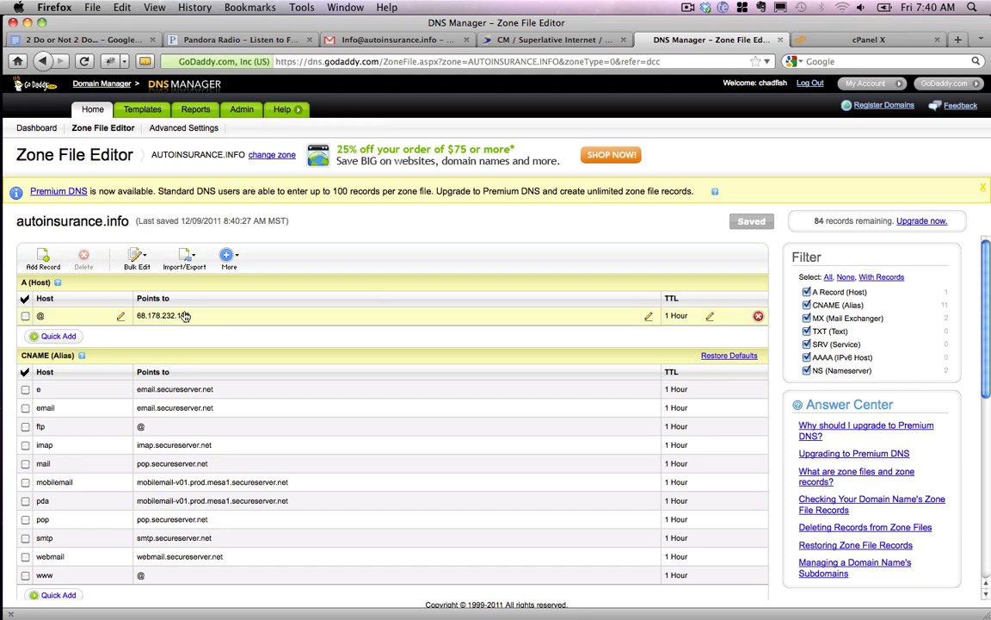
Step: Point the @ A record to the copied IP 174.122.28.196 and save the zone file
{"action": "left_click", "coordinate": [120, 317]}
{"action": "left_click_drag", "start_coordinate": [208, 317], "coordinate": [190, 303]}
{"action": "key", "text": "super+v"}
{"action": "key", "text": "Return"}
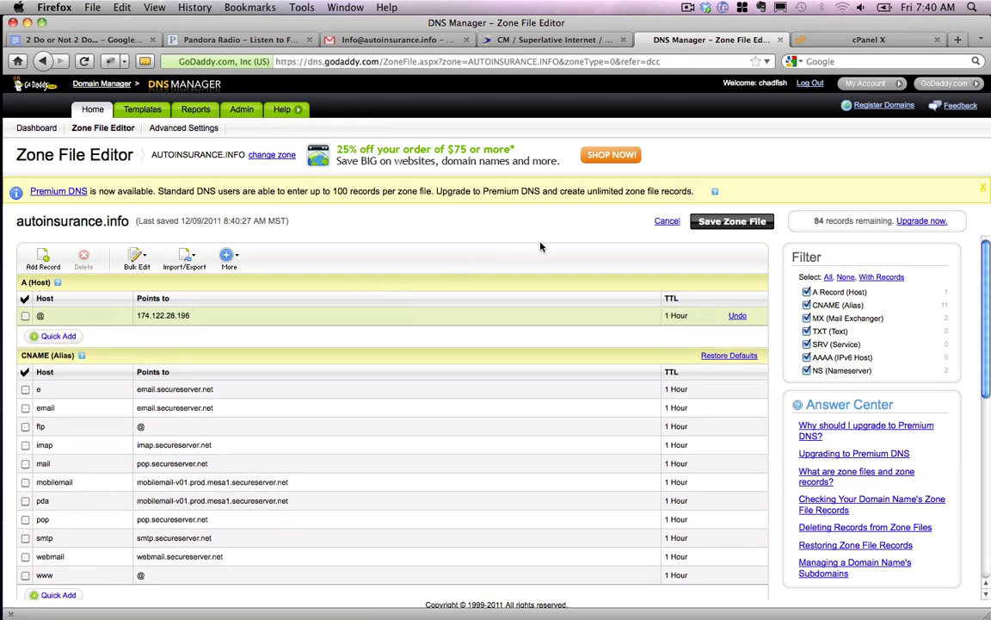
{"action": "left_click", "coordinate": [734, 222]}
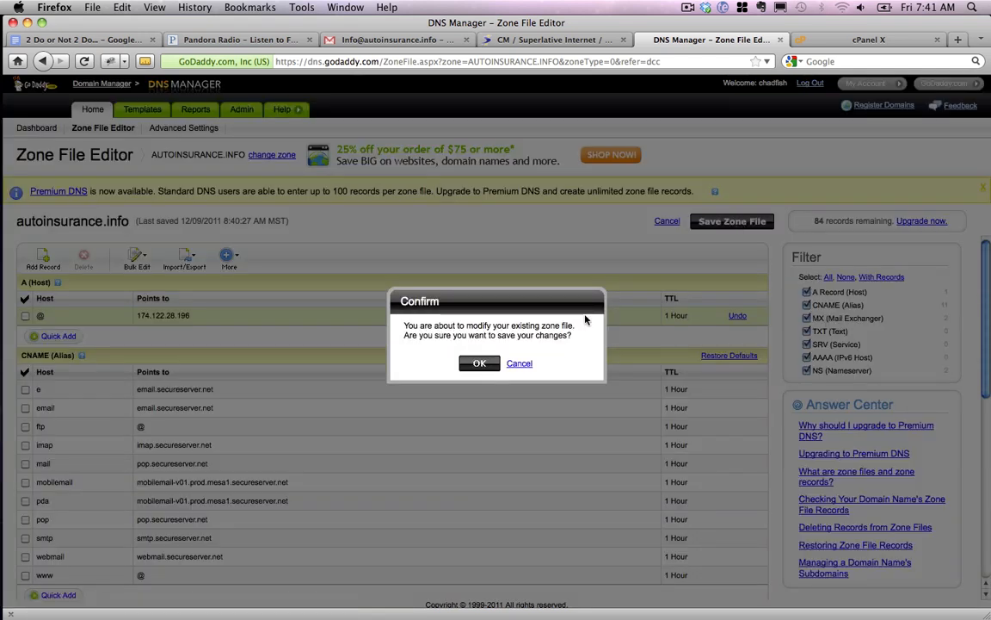
{"action": "left_click", "coordinate": [479, 364]}
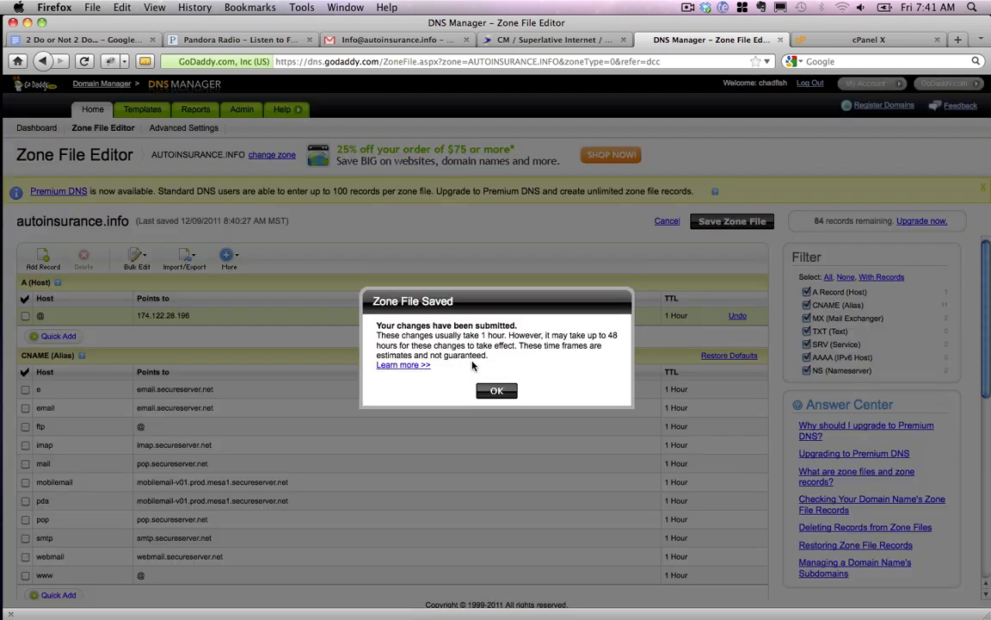
{"action": "left_click", "coordinate": [497, 391]}
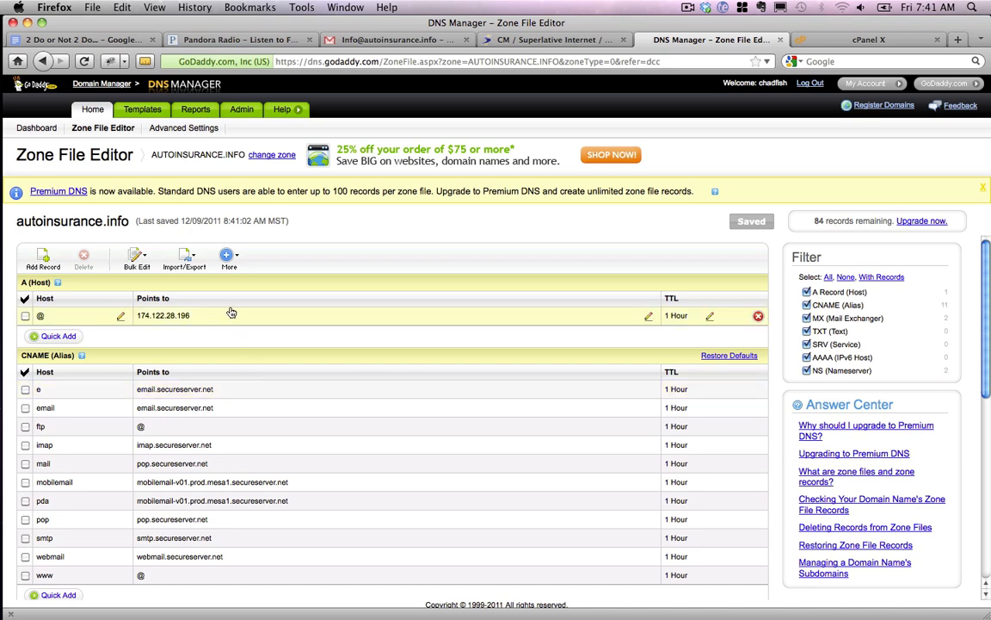
{"action": "scroll", "coordinate": [305, 381], "scroll_direction": "down", "scroll_amount": 2}
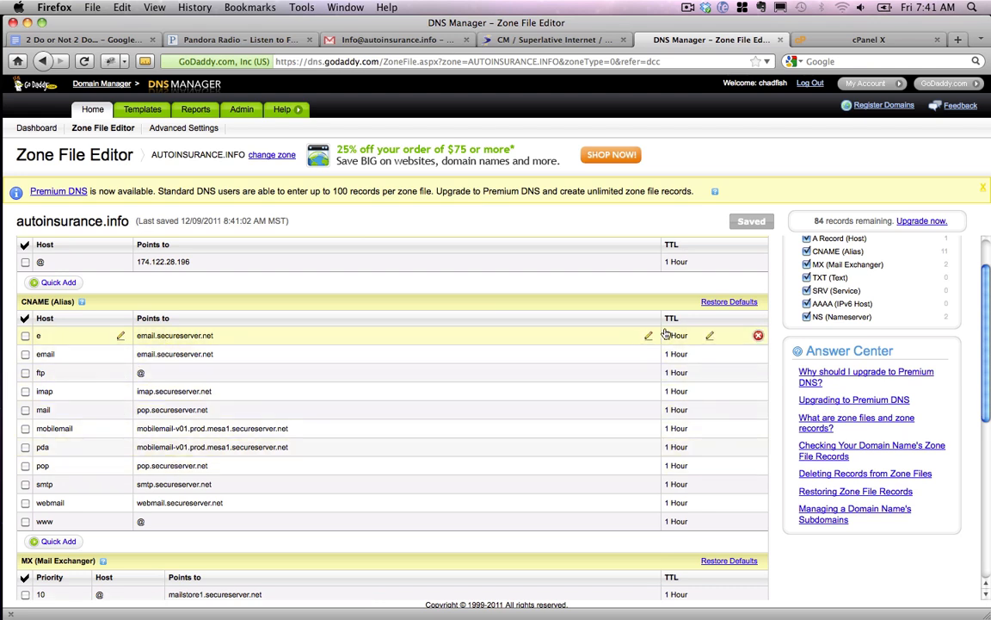
{"action": "left_click", "coordinate": [759, 335]}
{"action": "left_click", "coordinate": [759, 355]}
{"action": "left_click", "coordinate": [758, 373]}
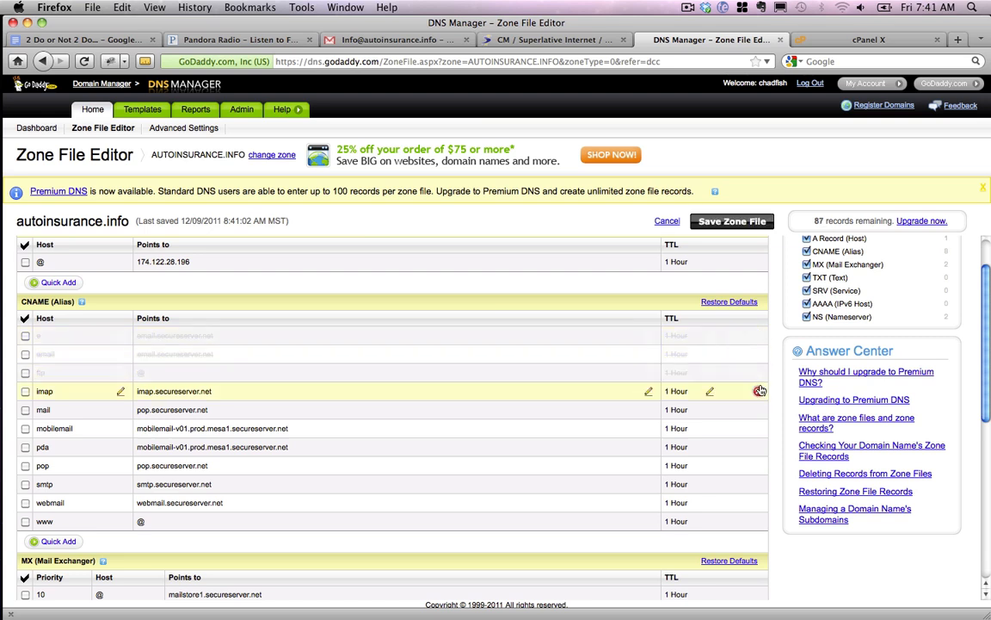
{"action": "left_click", "coordinate": [758, 392]}
{"action": "left_click", "coordinate": [759, 410]}
{"action": "left_click", "coordinate": [758, 427]}
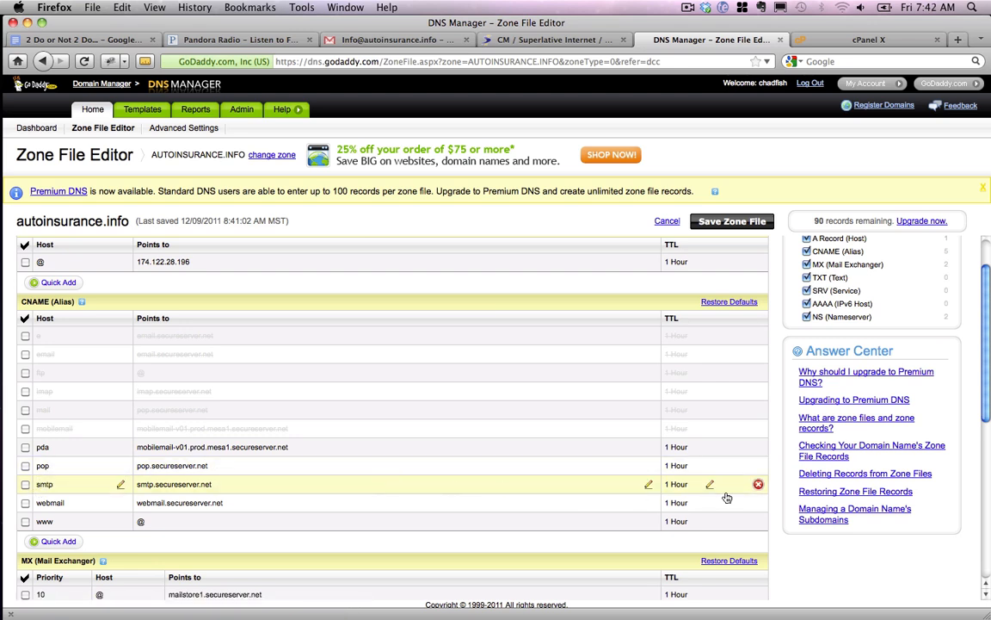
{"action": "left_click", "coordinate": [759, 446]}
{"action": "left_click", "coordinate": [758, 466]}
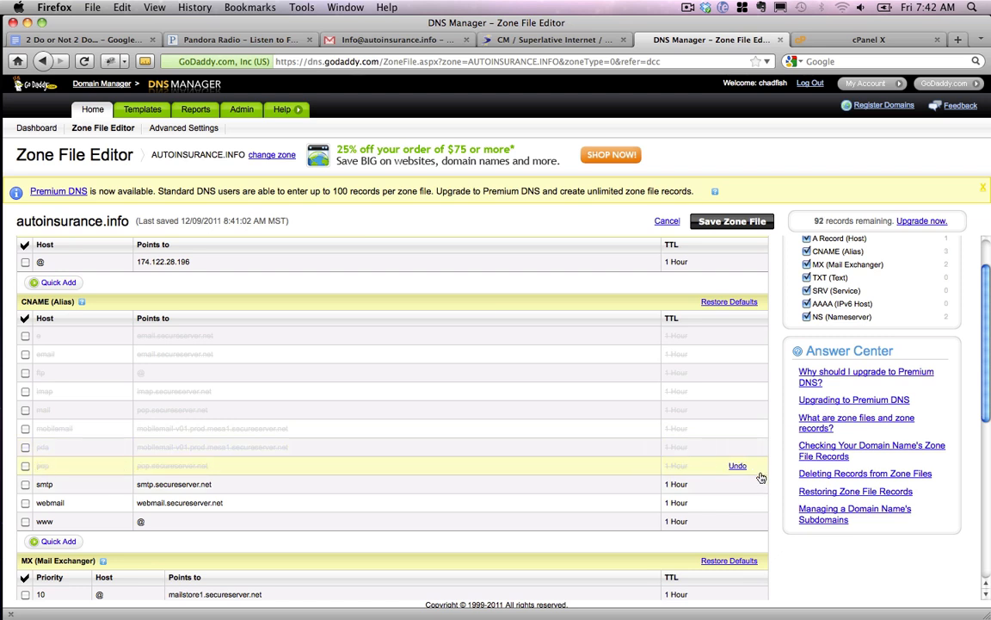
{"action": "left_click", "coordinate": [759, 484]}
{"action": "left_click", "coordinate": [758, 503]}
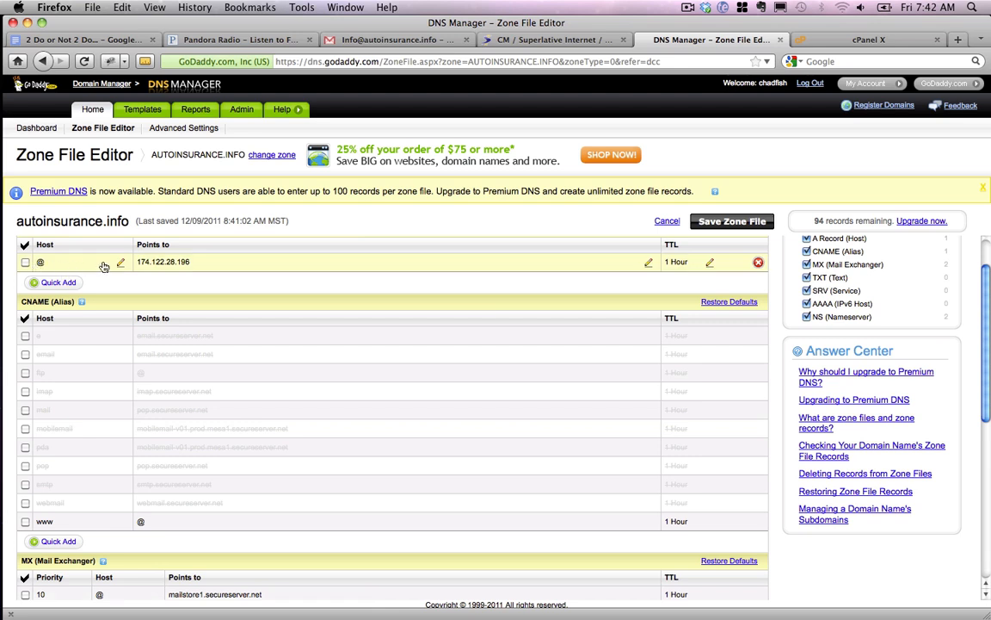
Step: Delete both secureserver.net MX records and save the zone file
{"action": "scroll", "coordinate": [270, 504], "scroll_direction": "down", "scroll_amount": 1}
{"action": "scroll", "coordinate": [270, 503], "scroll_direction": "down", "scroll_amount": 3}
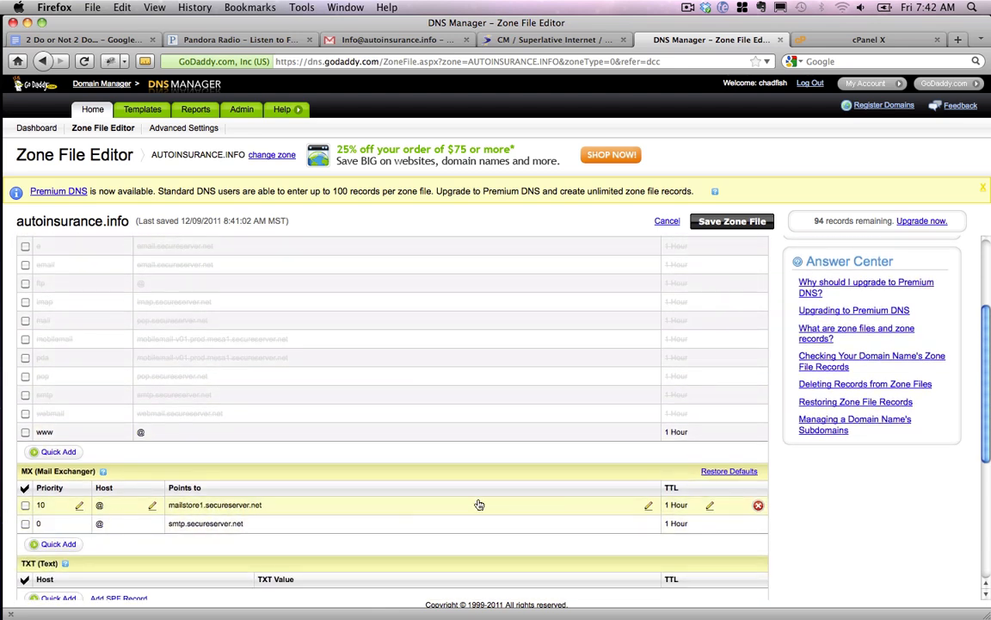
{"action": "left_click", "coordinate": [758, 505]}
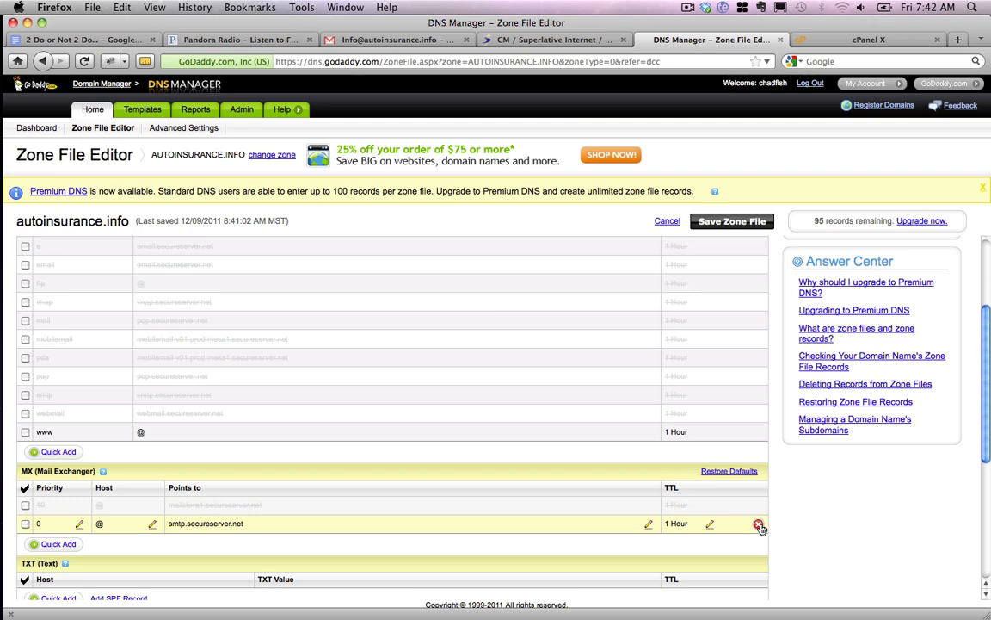
{"action": "left_click", "coordinate": [758, 524]}
{"action": "scroll", "coordinate": [765, 358], "scroll_direction": "up", "scroll_amount": 1}
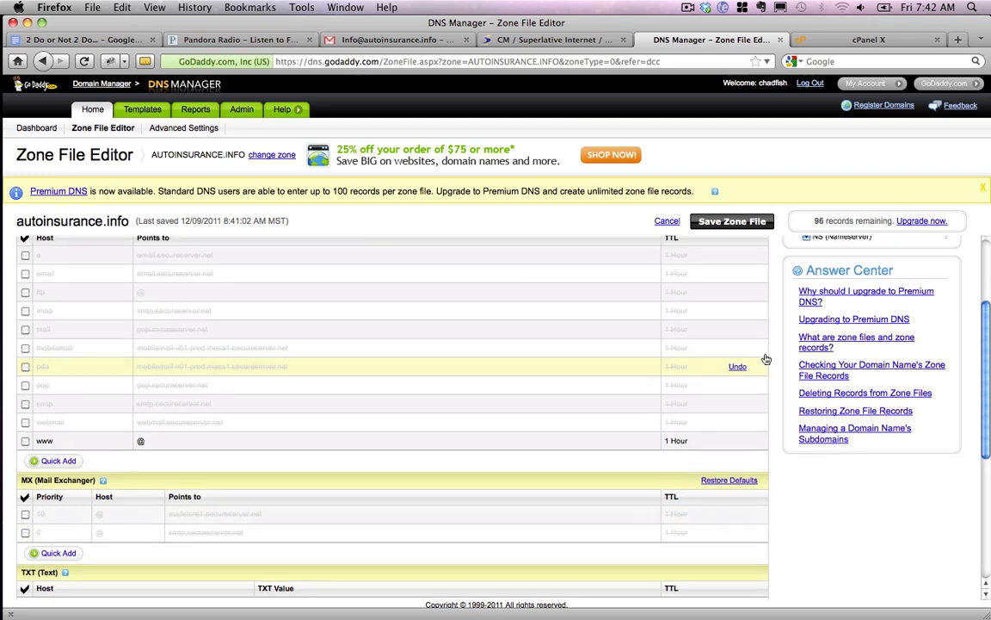
{"action": "left_click", "coordinate": [734, 228]}
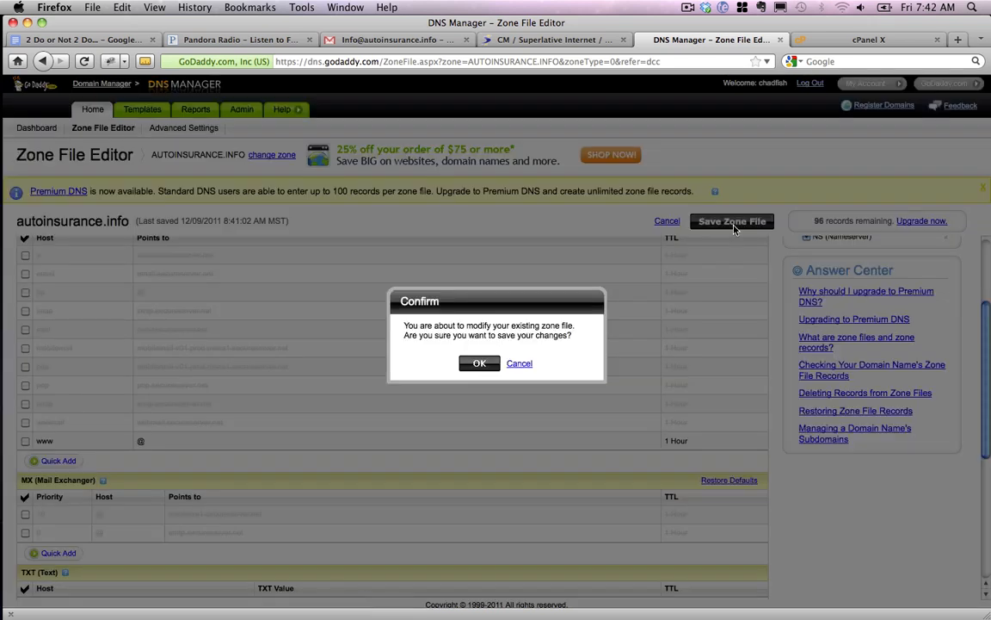
{"action": "left_click", "coordinate": [474, 363]}
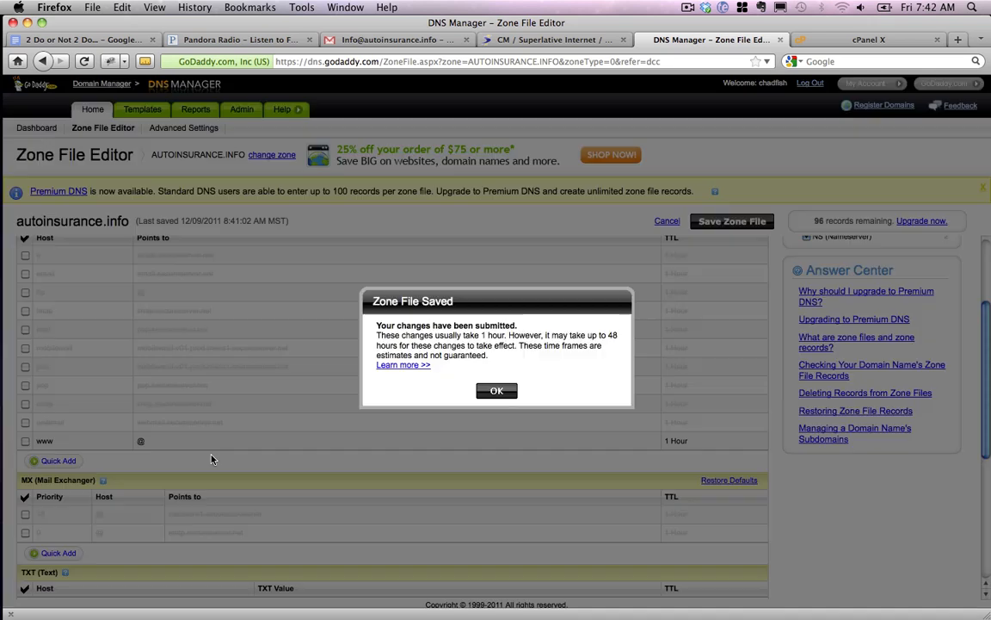
{"action": "left_click", "coordinate": [488, 396]}
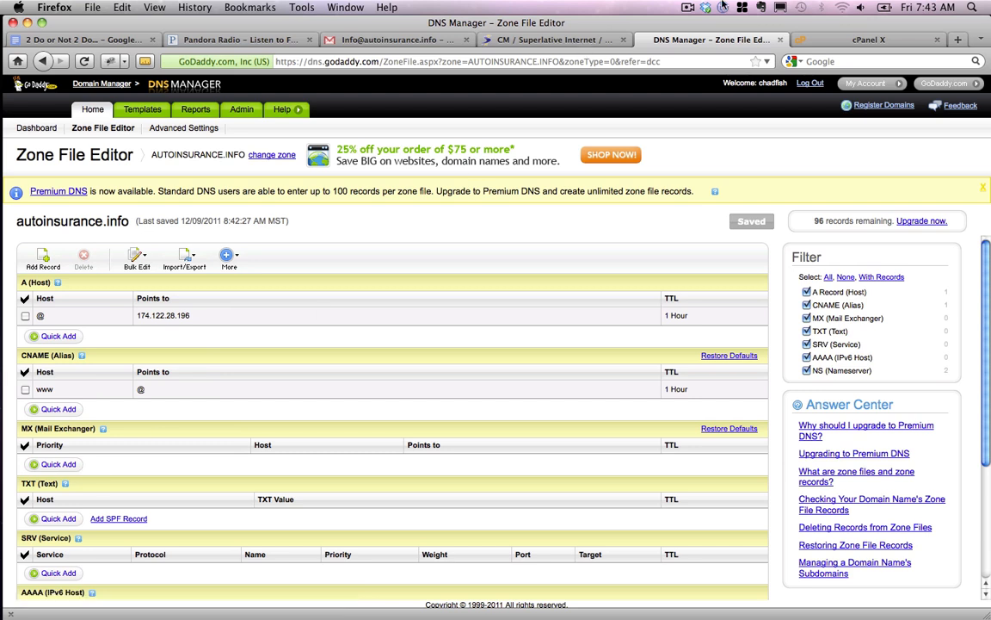
{"action": "left_click", "coordinate": [688, 7]}
{"action": "left_click", "coordinate": [696, 52]}
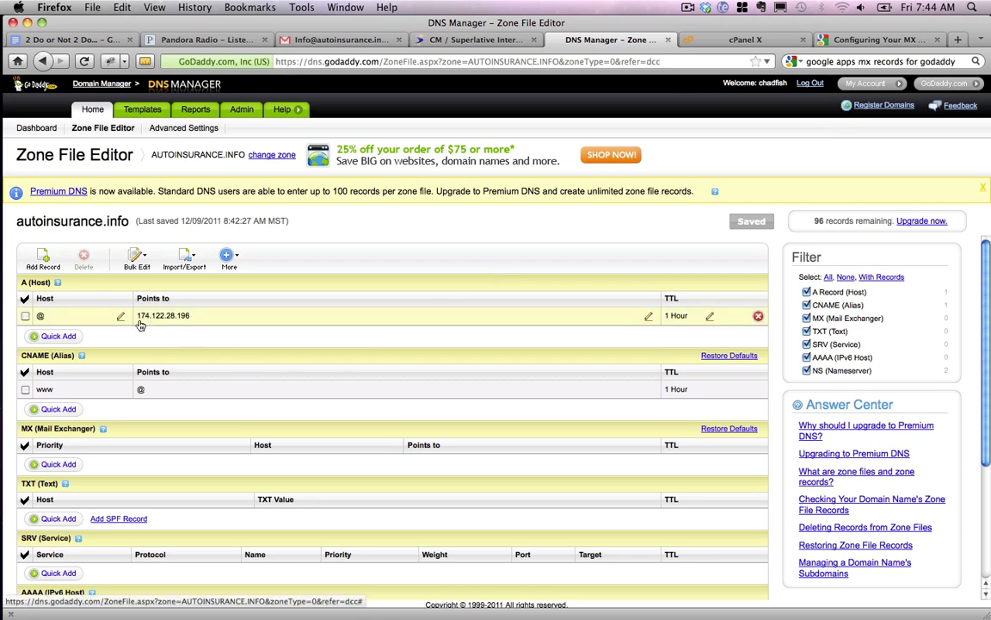
Step: Look up the dedicated IP address in the cPanel stats for comparison with the A record
{"action": "left_click", "coordinate": [731, 40]}
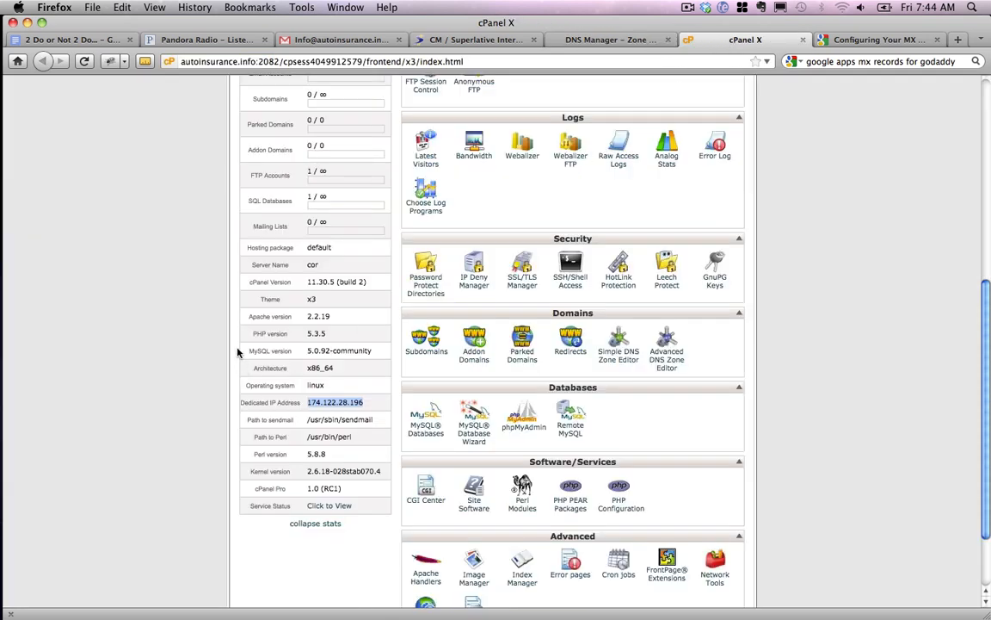
{"action": "scroll", "coordinate": [262, 335], "scroll_direction": "up", "scroll_amount": 5}
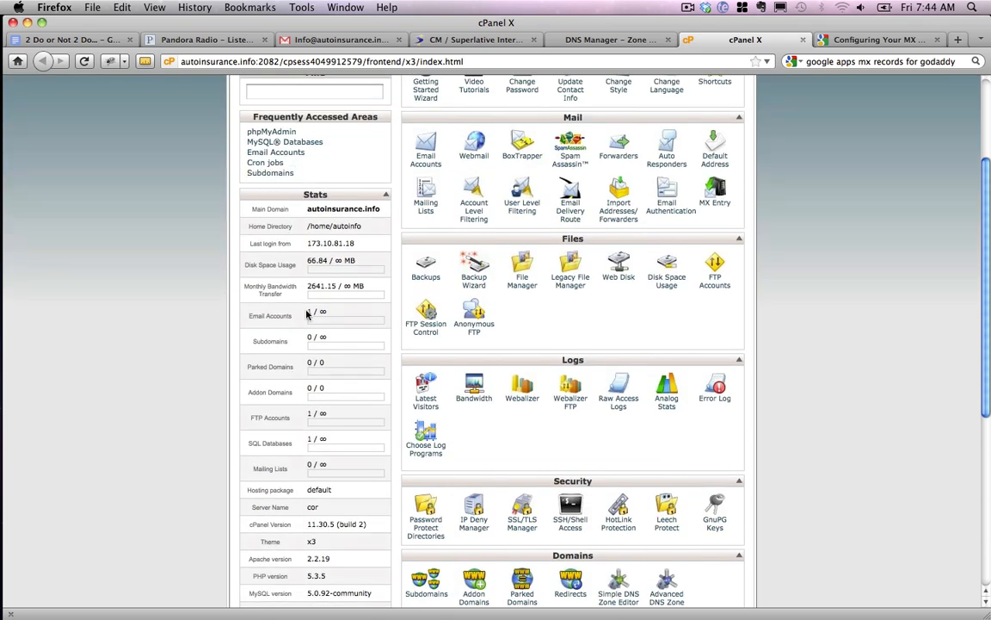
{"action": "scroll", "coordinate": [275, 404], "scroll_direction": "down", "scroll_amount": 5}
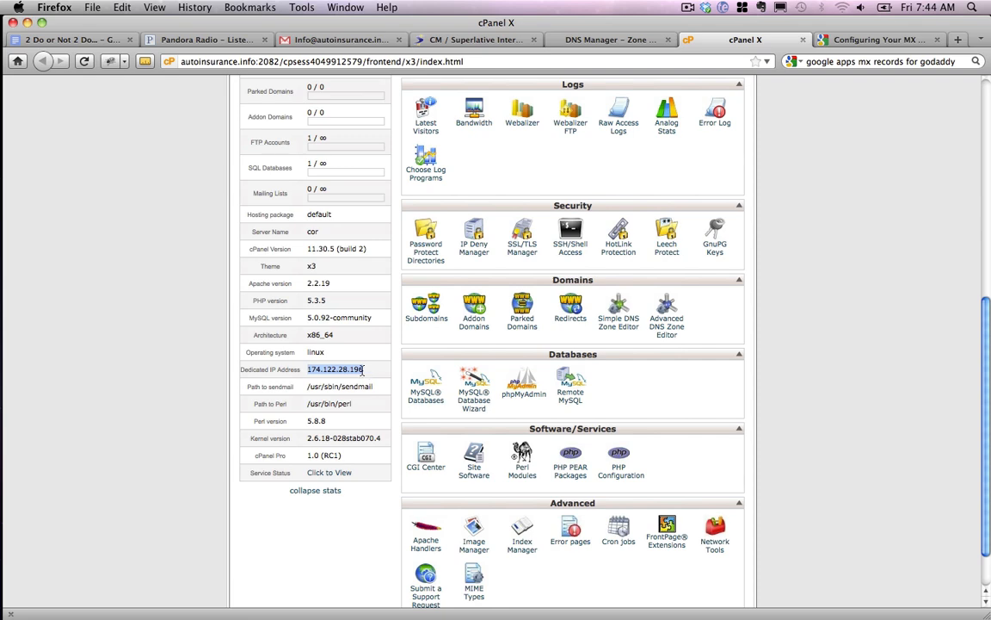
Step: Close the cPanel page and copy the mail server name ASPMX.L.GOOGLE.COM from the Google Apps MX help table
{"action": "left_click", "coordinate": [802, 39]}
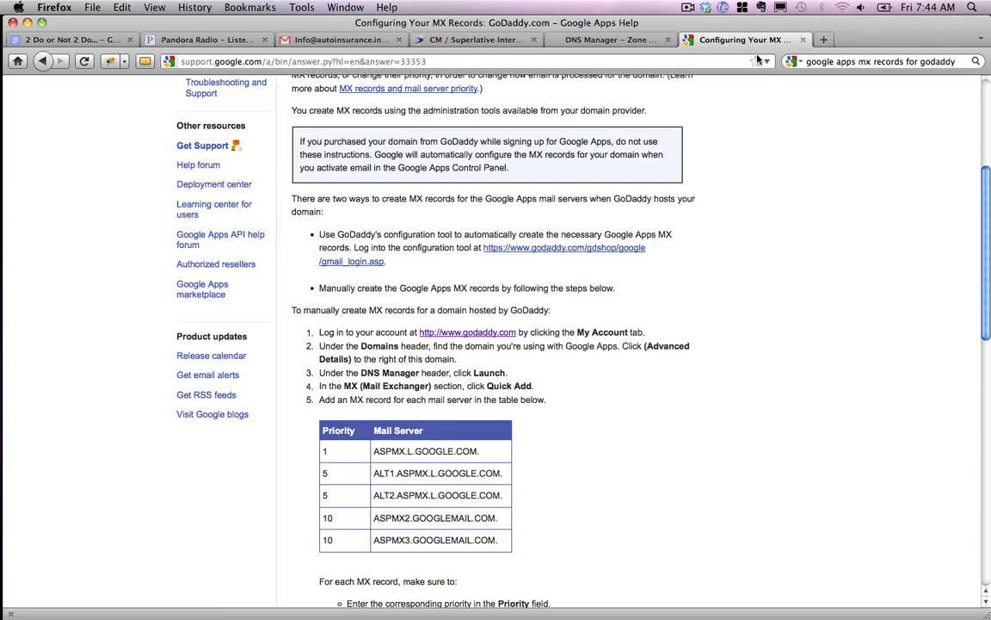
{"action": "left_click", "coordinate": [717, 41]}
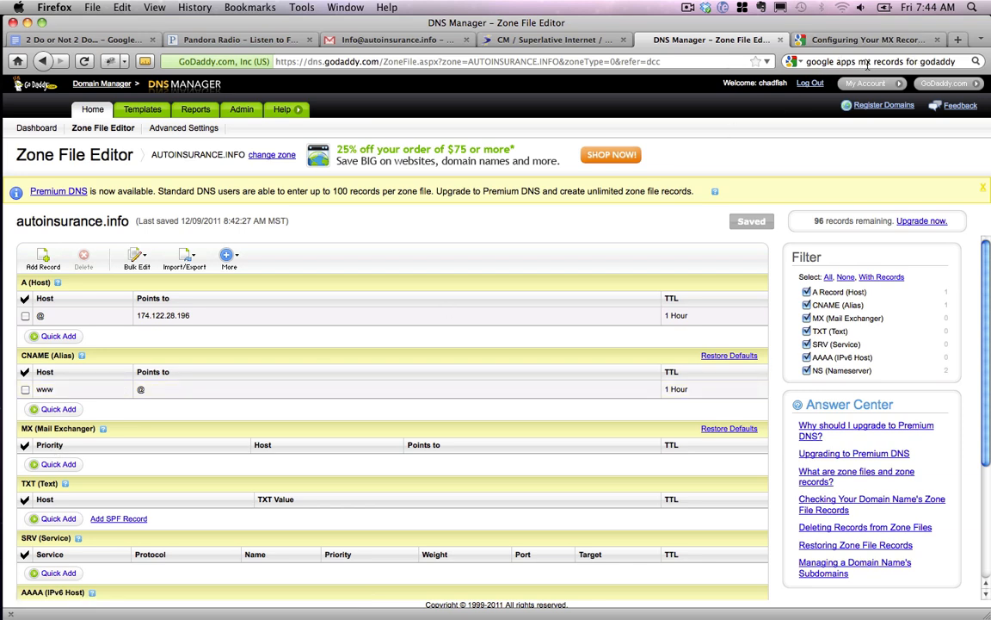
{"action": "left_click", "coordinate": [818, 40]}
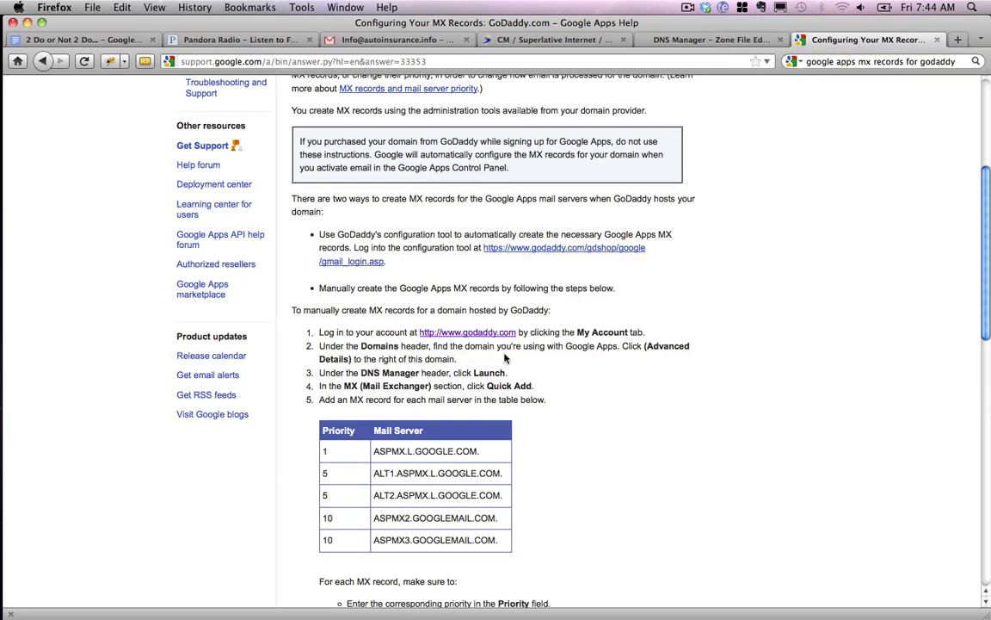
{"action": "left_click_drag", "start_coordinate": [376, 454], "coordinate": [482, 457]}
{"action": "key", "text": "super+c"}
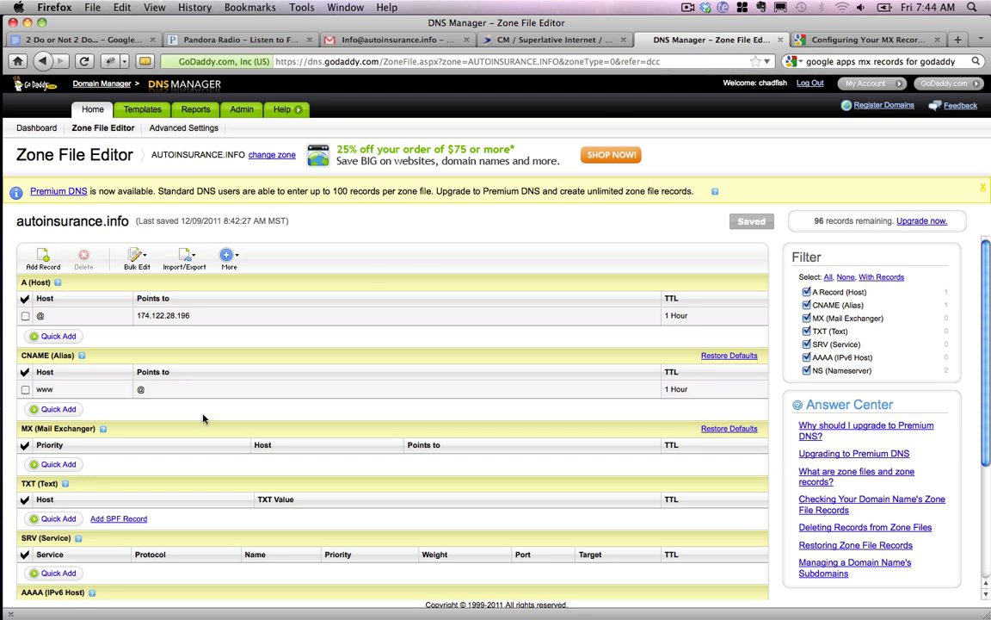
Step: Add an MX record in the GoDaddy zone file with priority 1 and host @, pointing to the copied ASPMX.L.GOOGLE.COM
{"action": "left_click", "coordinate": [53, 463]}
{"action": "left_click", "coordinate": [57, 465]}
{"action": "type", "text": "1"}
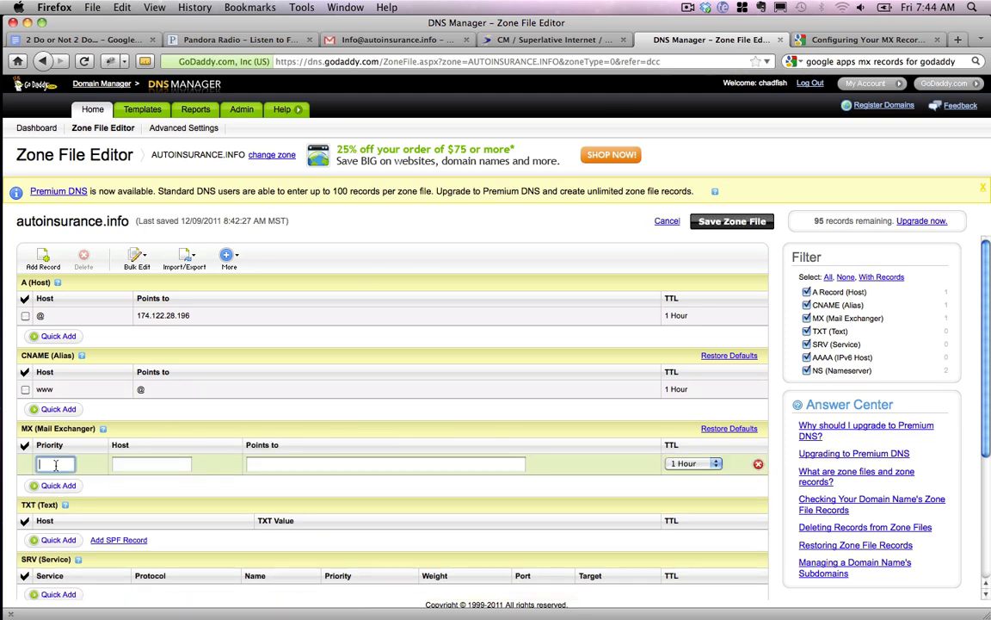
{"action": "key", "text": "Tab"}
{"action": "type", "text": "@"}
{"action": "key", "text": "Tab"}
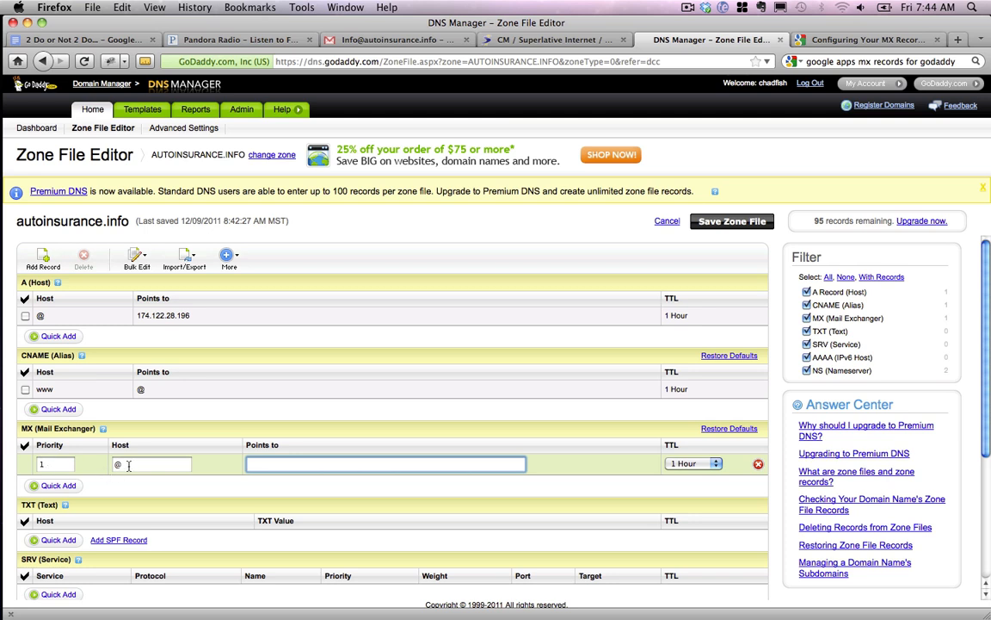
{"action": "key", "text": "super+v"}
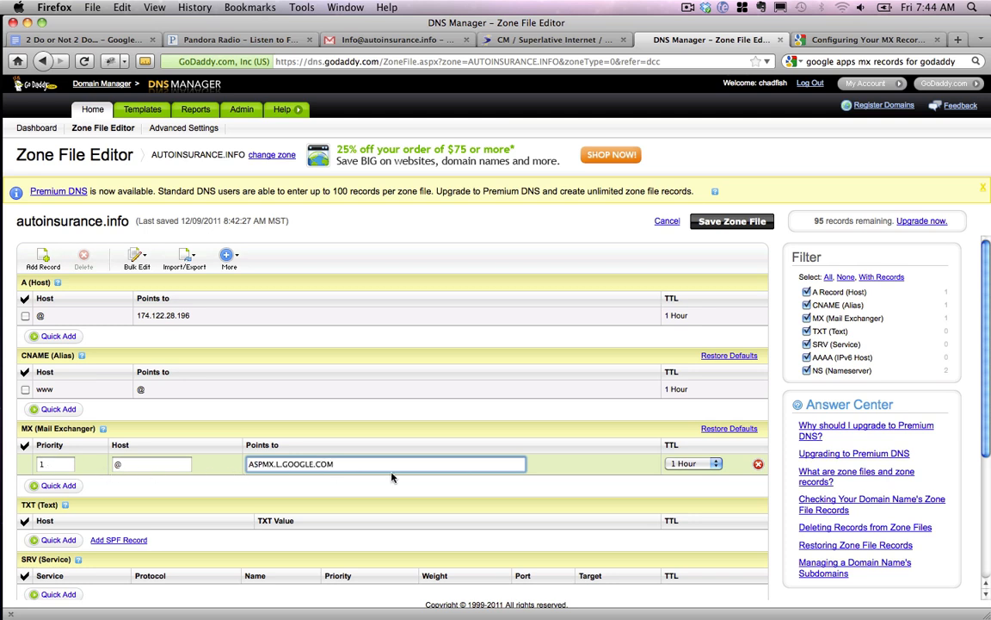
Step: Add a second MX record with priority 5 and host @, pointing to ALT1.ASPMX.L.GOOGLE.COM copied from the Google help table
{"action": "left_click", "coordinate": [57, 484]}
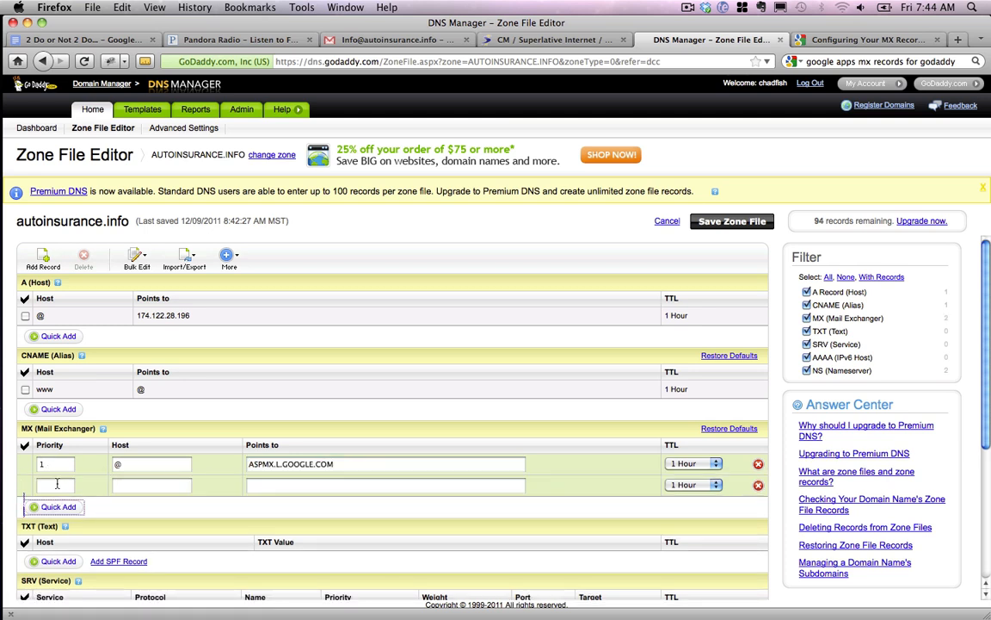
{"action": "left_click", "coordinate": [801, 39]}
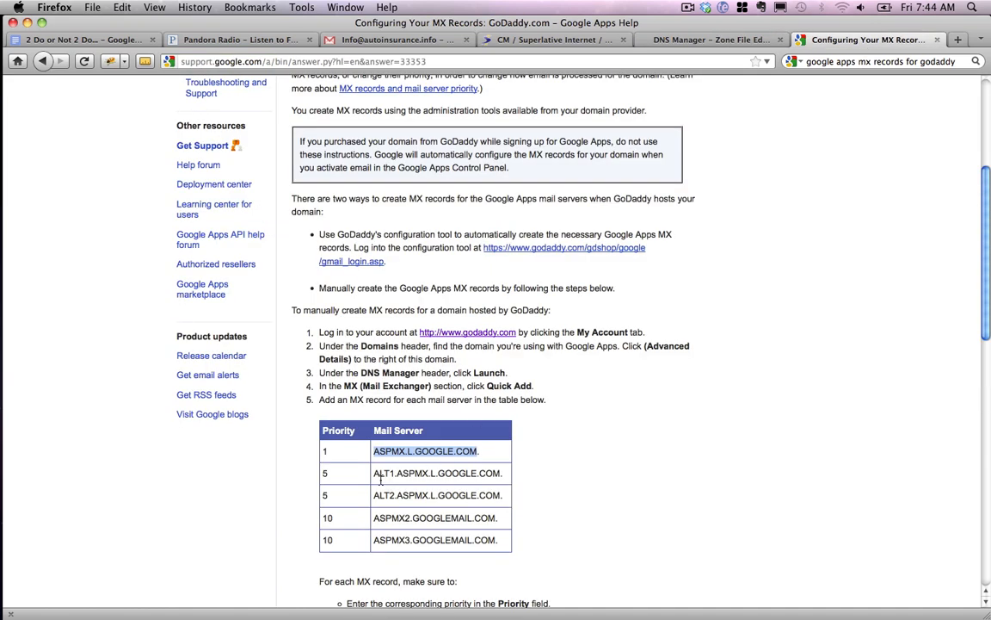
{"action": "left_click_drag", "start_coordinate": [374, 473], "coordinate": [500, 474]}
{"action": "key", "text": "super+c"}
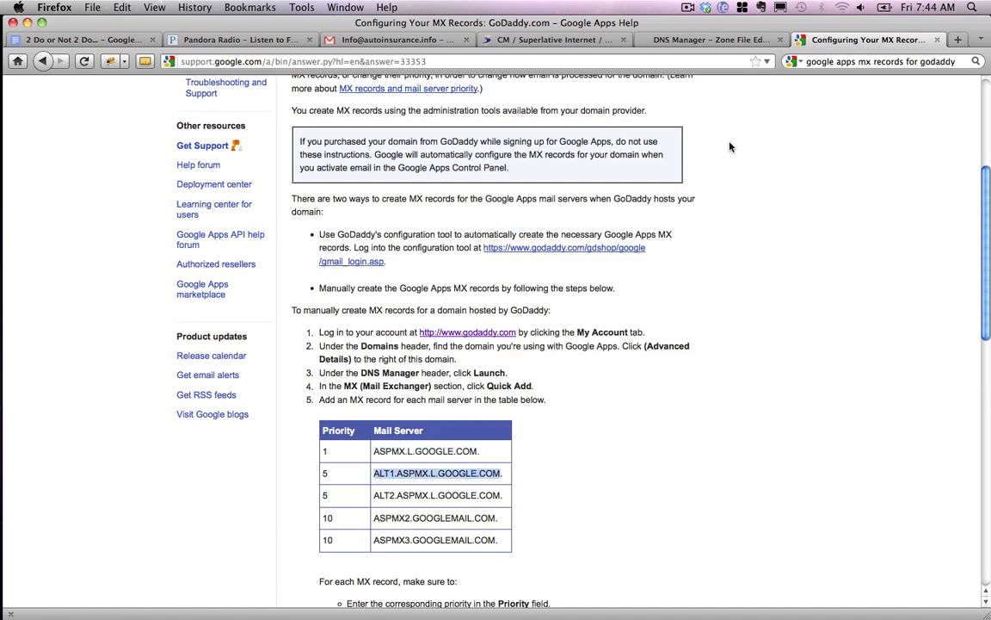
{"action": "left_click", "coordinate": [711, 39]}
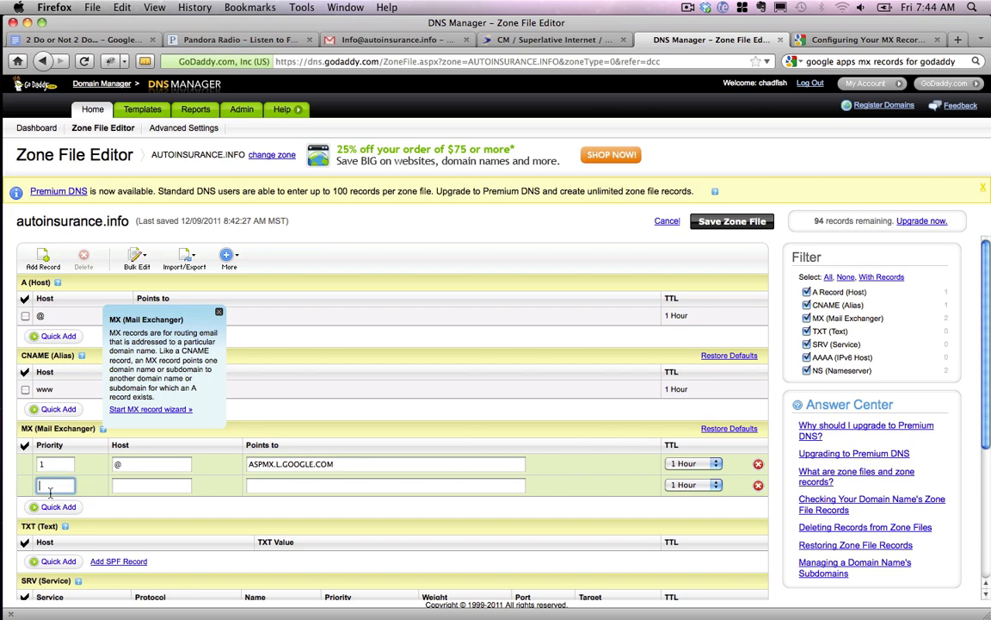
{"action": "type", "text": "5"}
{"action": "key", "text": "Tab"}
{"action": "type", "text": "@"}
{"action": "key", "text": "Tab"}
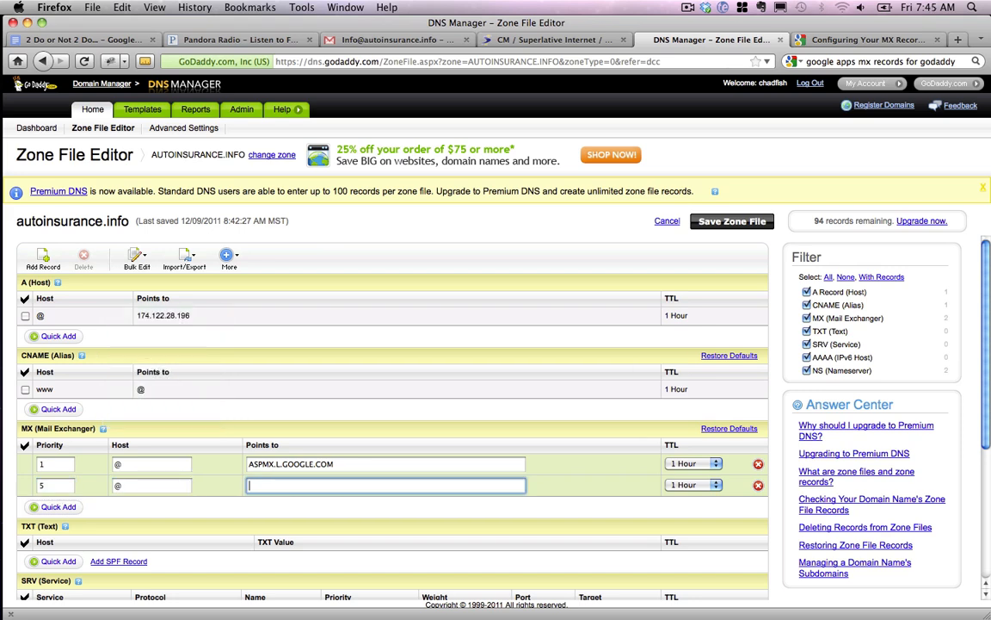
{"action": "key", "text": "super+v"}
Step: Add a third MX record with priority 5 and host @, pointing to ALT2.ASPMX.L.GOOGLE.COM copied from the Google help table
{"action": "key", "text": "Tab"}
{"action": "key", "text": "Tab"}
{"action": "key", "text": "Return"}
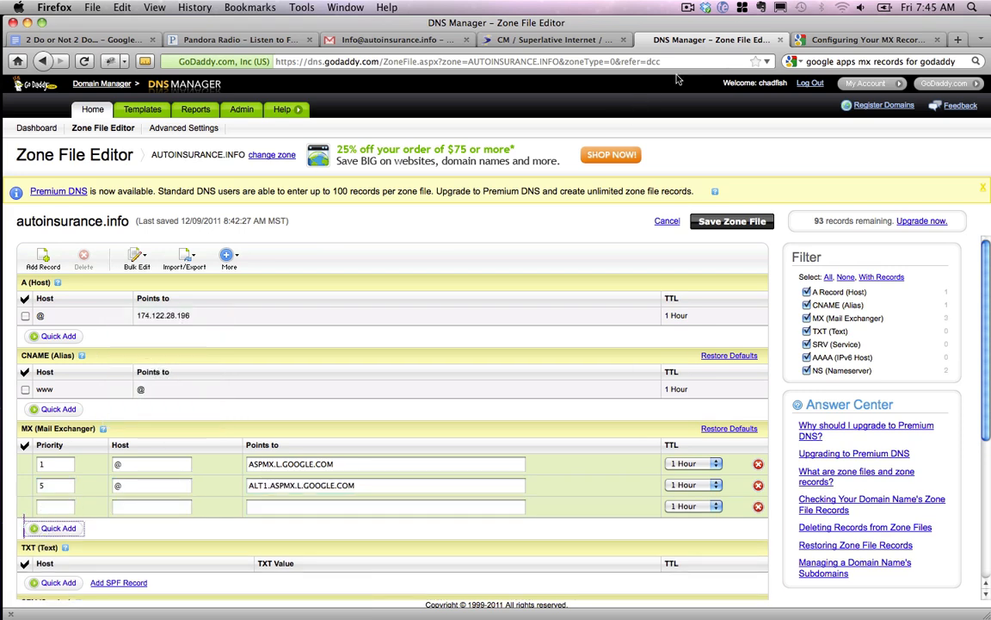
{"action": "left_click", "coordinate": [831, 40]}
{"action": "left_click_drag", "start_coordinate": [374, 495], "coordinate": [500, 496]}
{"action": "key", "text": "super+c"}
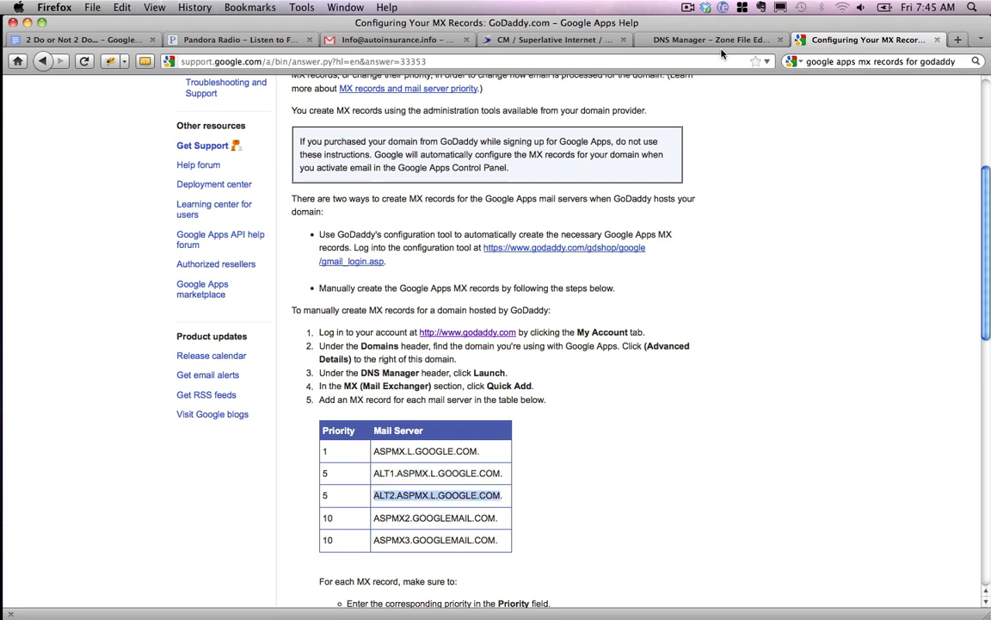
{"action": "left_click", "coordinate": [714, 39]}
{"action": "left_click", "coordinate": [49, 506]}
{"action": "type", "text": "5"}
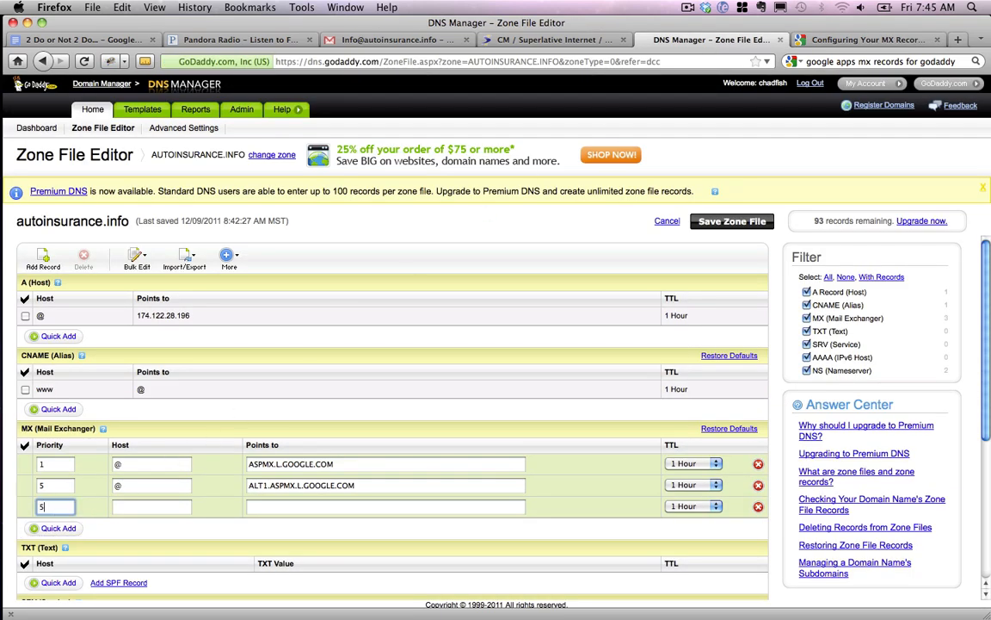
{"action": "key", "text": "Tab"}
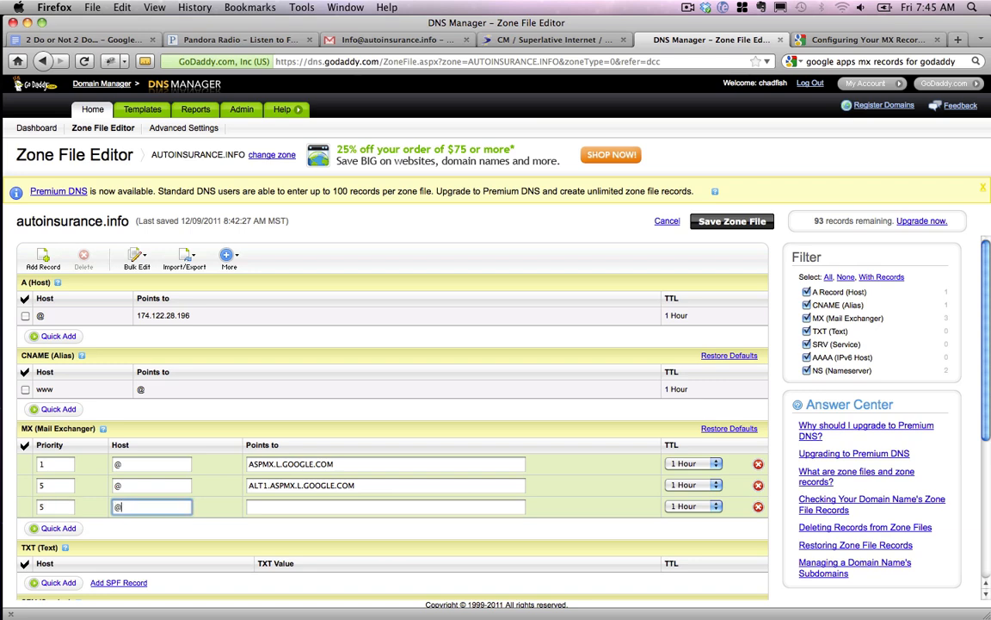
{"action": "type", "text": "@"}
{"action": "key", "text": "Tab"}
{"action": "key", "text": "super+v"}
Step: Add a fourth MX record with priority 10 and host @, pointing to ASPMX2.GOOGLEMAIL.COM copied from the Google help table
{"action": "left_click", "coordinate": [49, 528]}
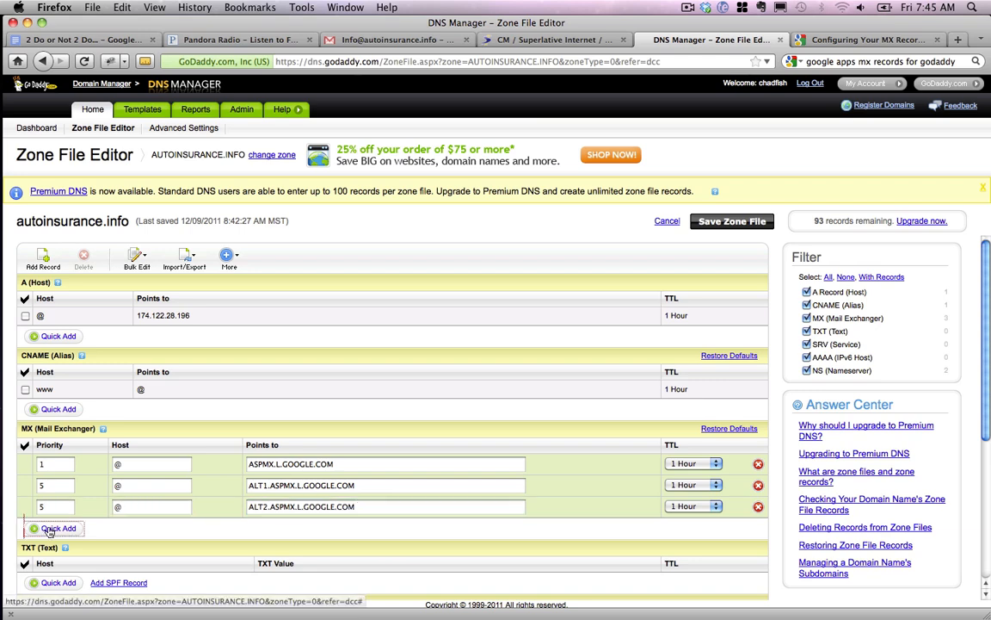
{"action": "left_click", "coordinate": [840, 40]}
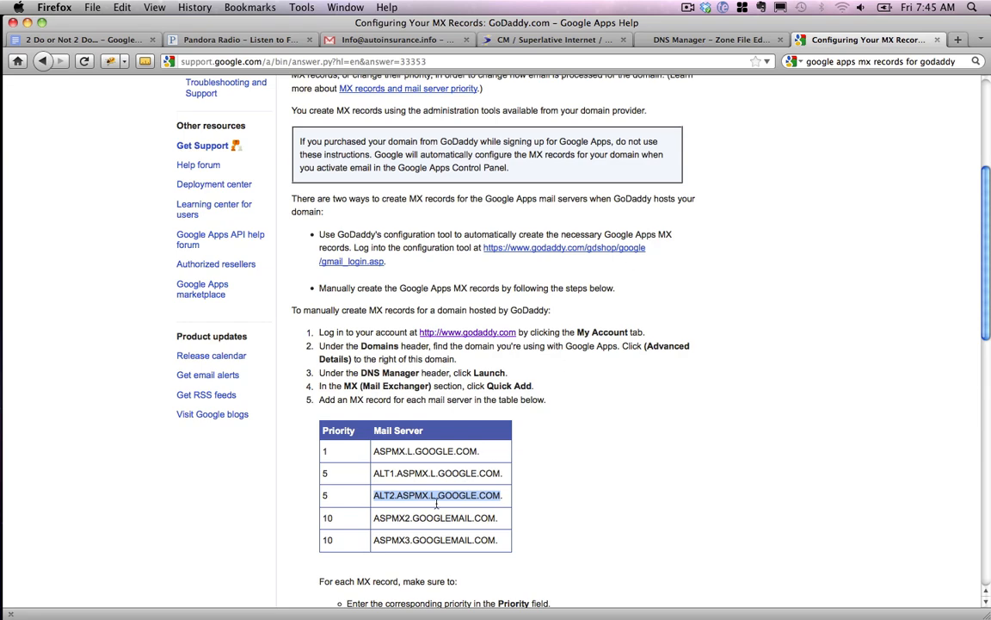
{"action": "left_click_drag", "start_coordinate": [375, 517], "coordinate": [496, 517]}
{"action": "key", "text": "super+c"}
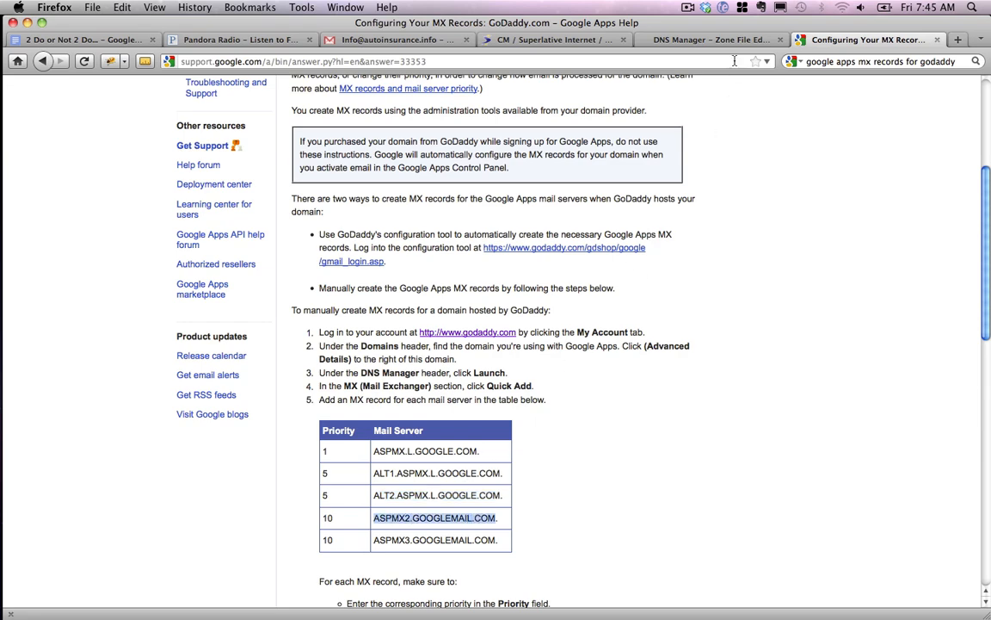
{"action": "left_click", "coordinate": [715, 40]}
{"action": "left_click", "coordinate": [53, 528]}
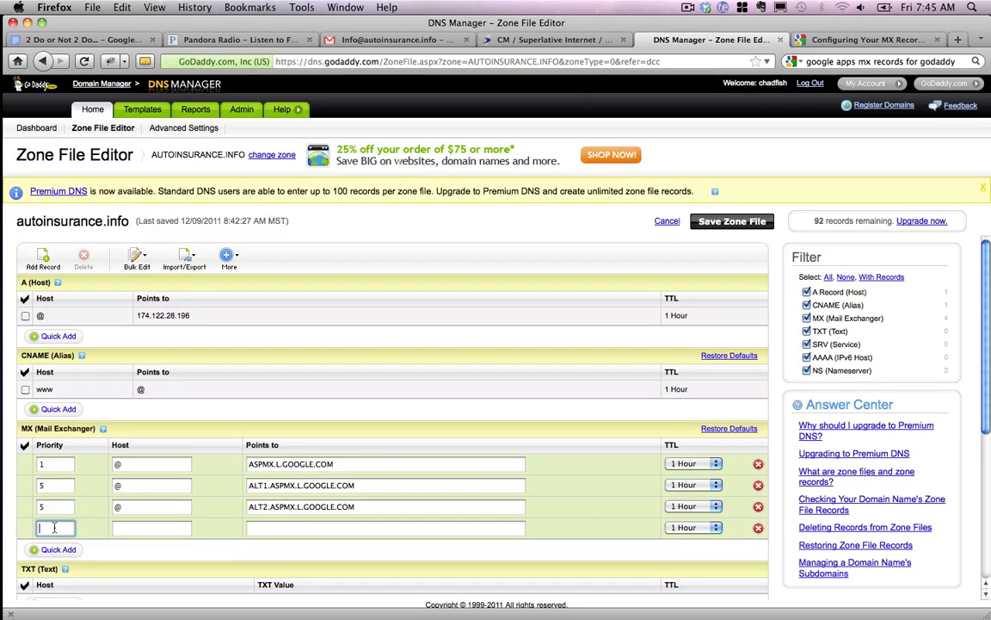
{"action": "type", "text": "10"}
{"action": "key", "text": "Tab"}
{"action": "type", "text": "@"}
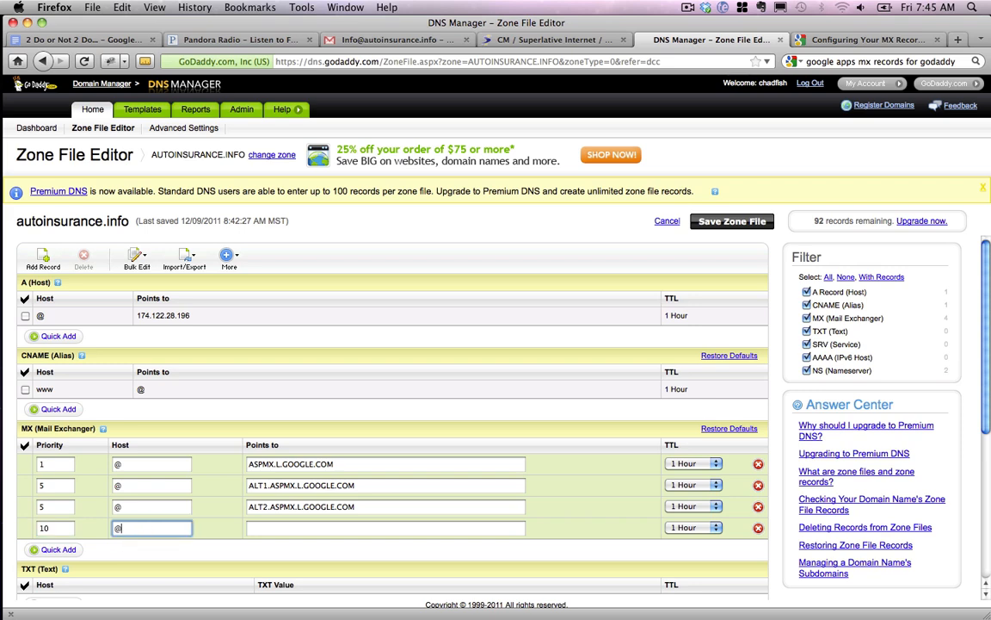
{"action": "key", "text": "Tab"}
{"action": "key", "text": "super+v"}
Step: Add a fifth MX record with priority 10 and host @, pointing to ASPMX3.GOOGLEMAIL.COM copied from the Google help table
{"action": "left_click", "coordinate": [53, 549]}
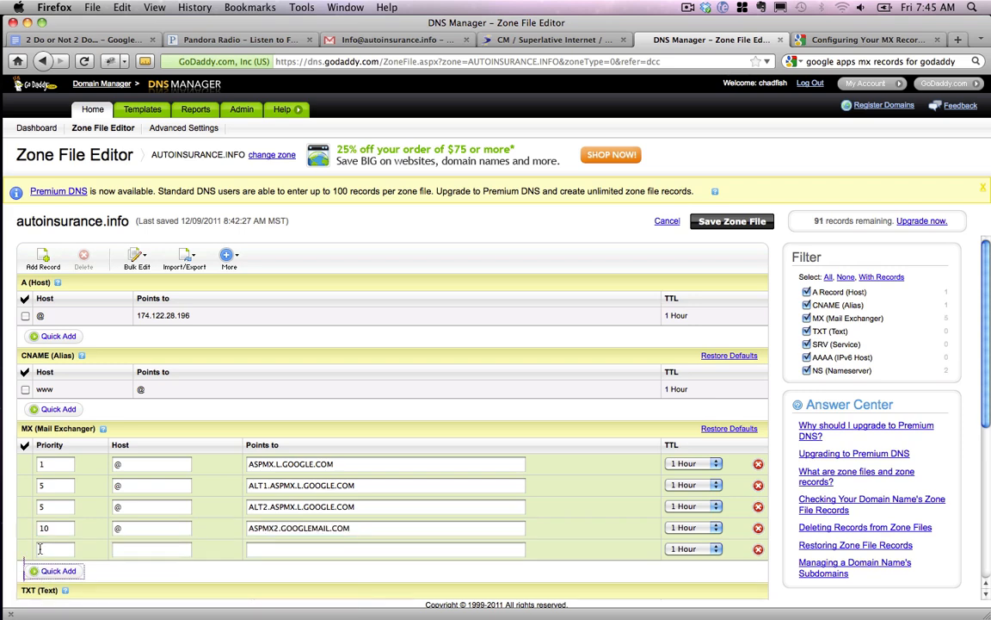
{"action": "left_click", "coordinate": [840, 40]}
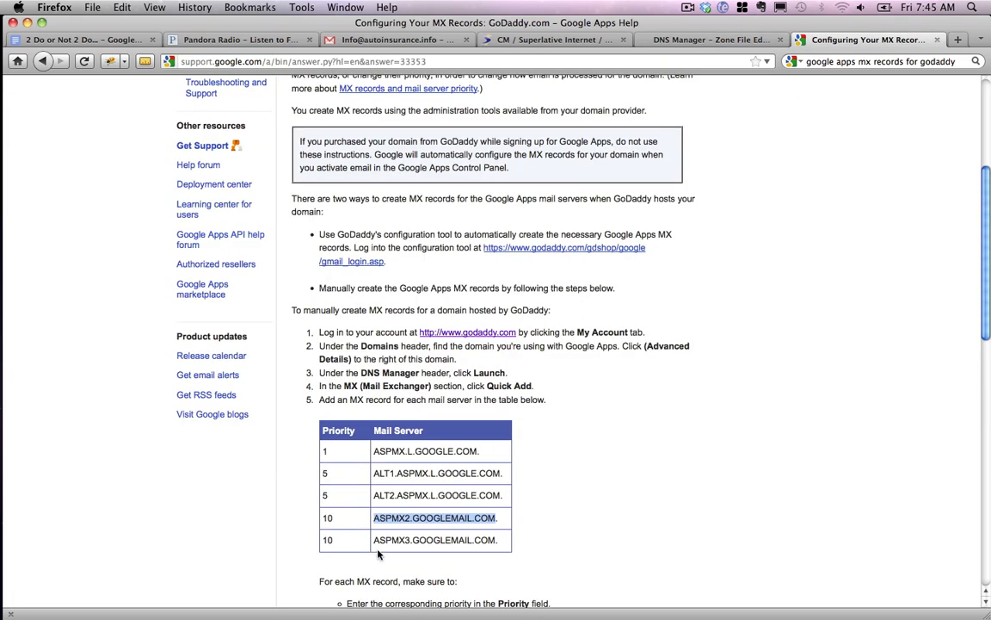
{"action": "left_click_drag", "start_coordinate": [373, 539], "coordinate": [497, 542]}
{"action": "key", "text": "super+c"}
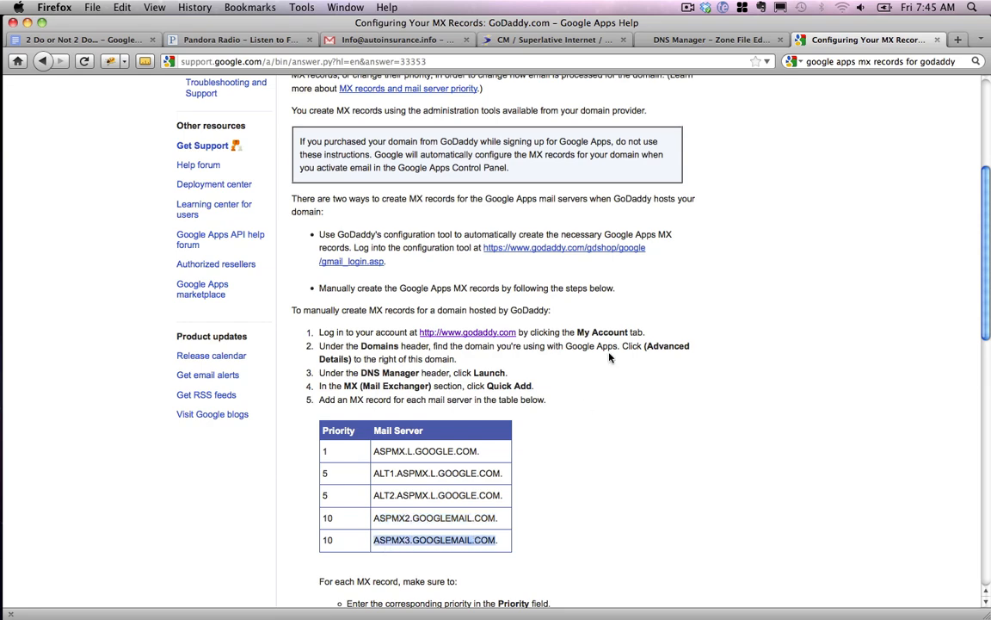
{"action": "left_click", "coordinate": [715, 44]}
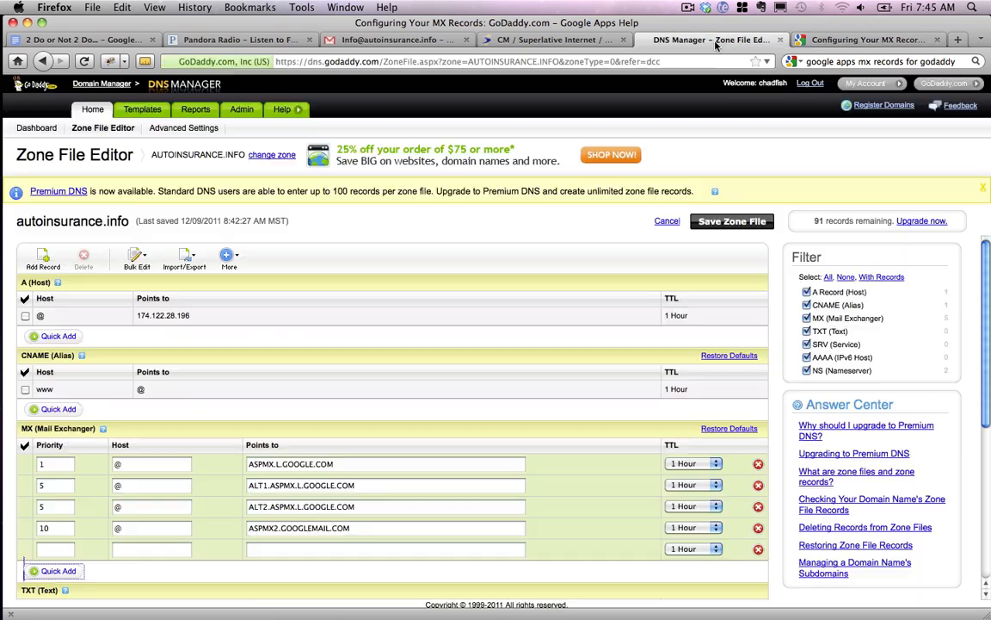
{"action": "left_click", "coordinate": [54, 549]}
{"action": "type", "text": "10"}
{"action": "key", "text": "Tab"}
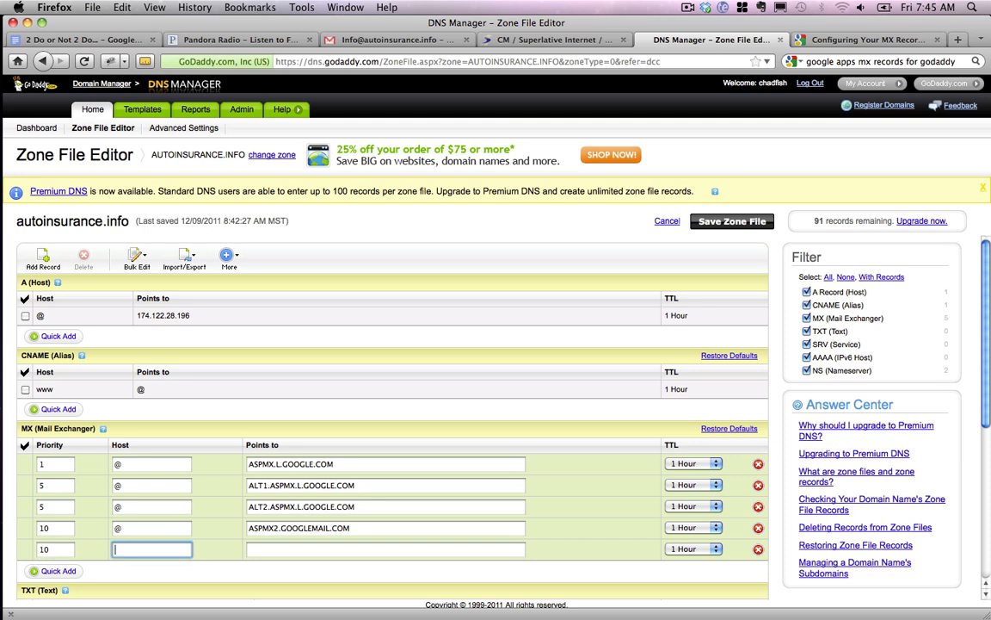
{"action": "key", "text": "Tab"}
{"action": "key", "text": "super+v"}
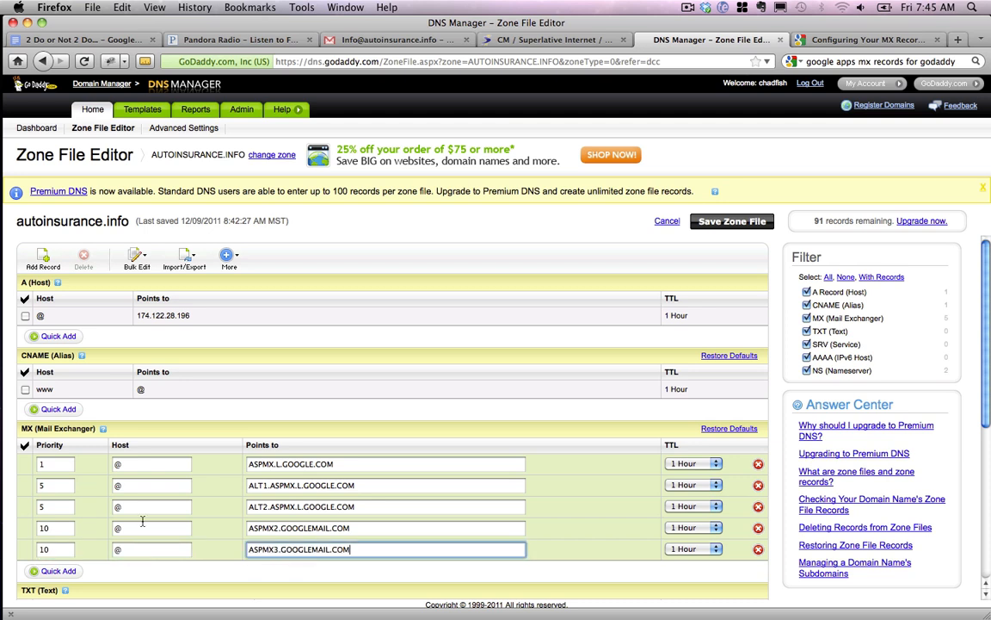
Step: Save the zone file with the five Google MX records and dismiss the save notice
{"action": "scroll", "coordinate": [601, 448], "scroll_direction": "down", "scroll_amount": 1}
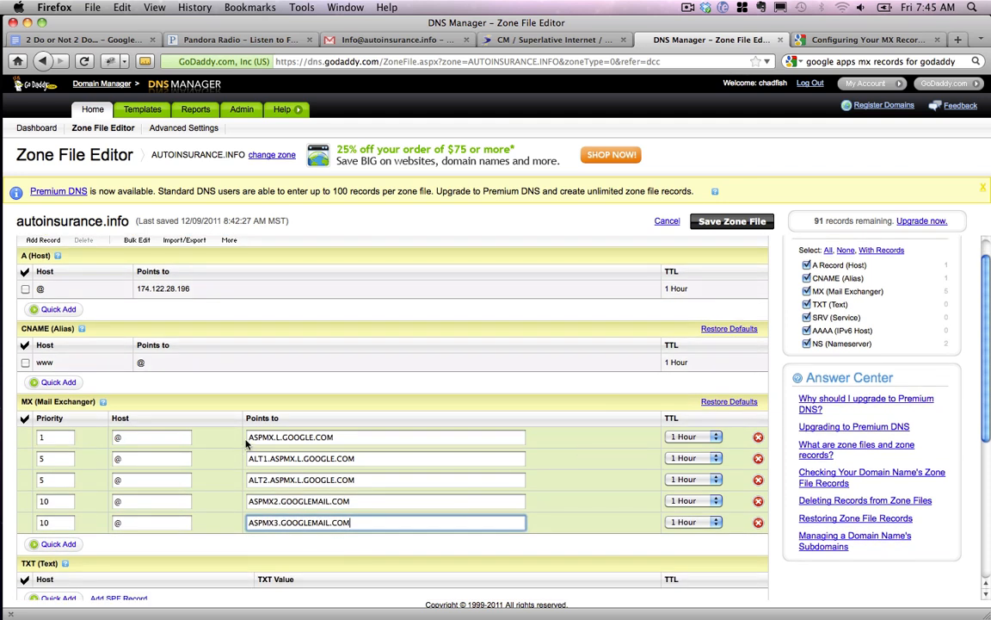
{"action": "scroll", "coordinate": [218, 489], "scroll_direction": "up", "scroll_amount": 1}
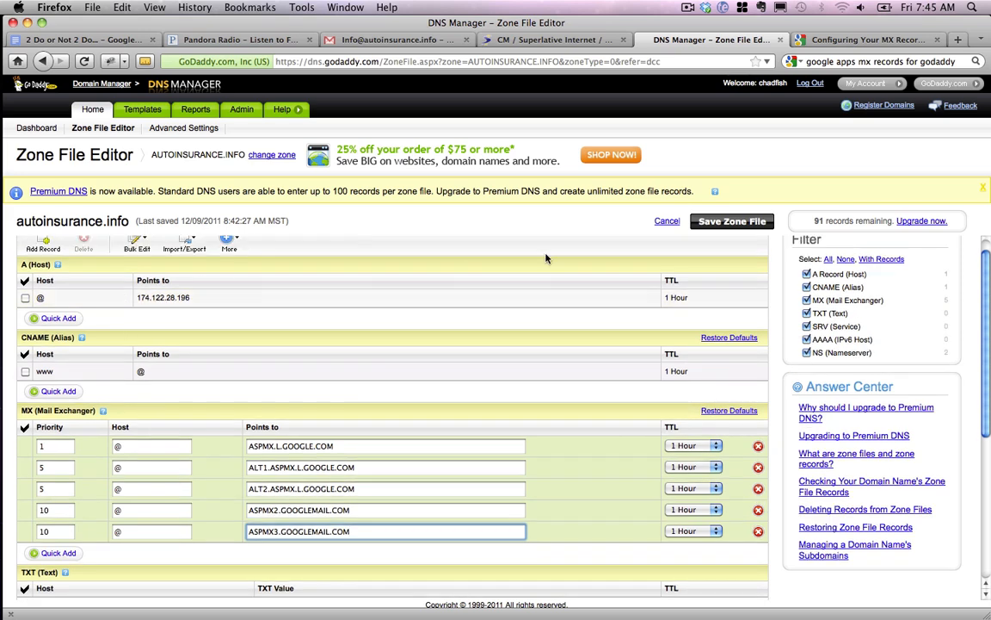
{"action": "left_click", "coordinate": [733, 222]}
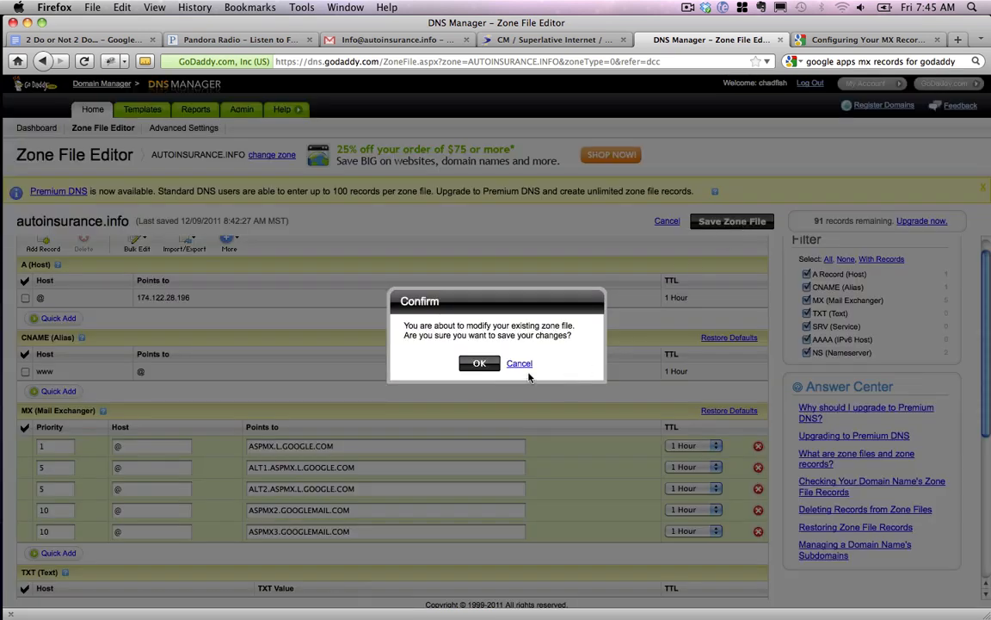
{"action": "left_click", "coordinate": [485, 364]}
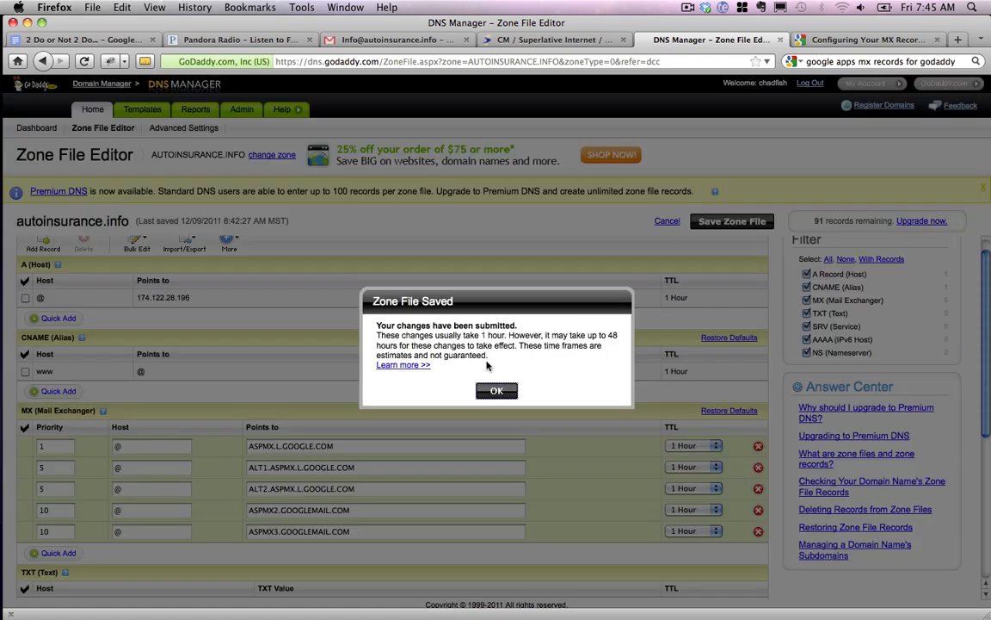
{"action": "left_click", "coordinate": [491, 392]}
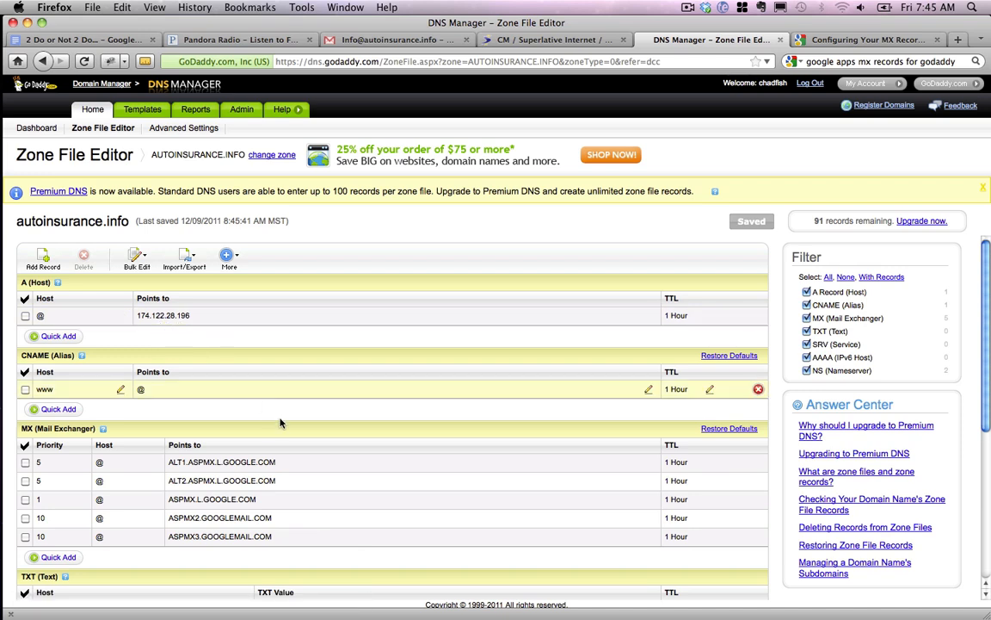
Step: Close the Google Apps MX help page and return from the zone file to the GoDaddy Domain Manager
{"action": "scroll", "coordinate": [252, 378], "scroll_direction": "down", "scroll_amount": 1}
{"action": "left_click", "coordinate": [871, 39]}
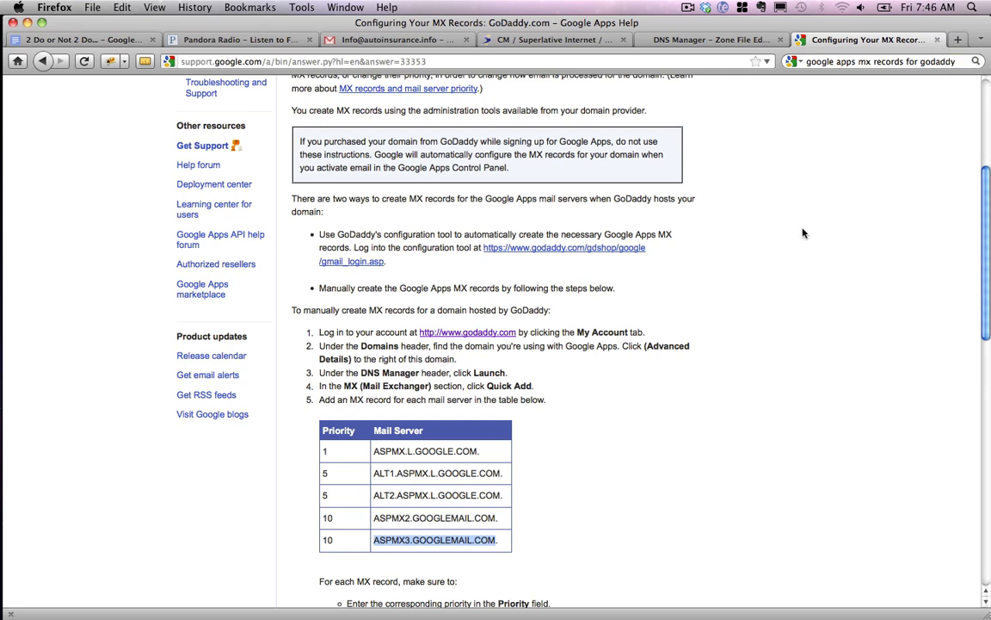
{"action": "left_click", "coordinate": [938, 40]}
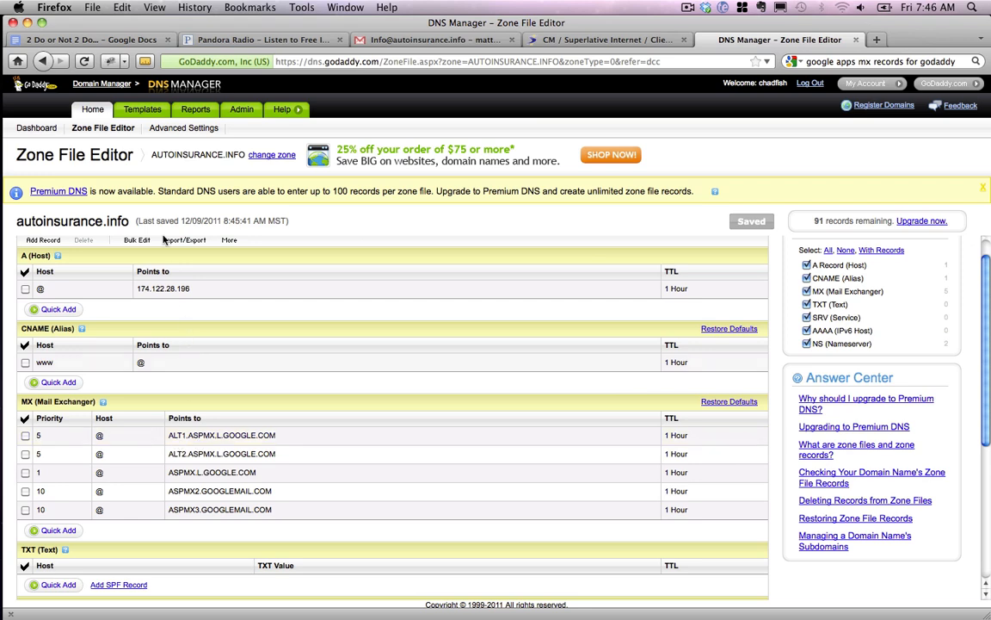
{"action": "left_click", "coordinate": [105, 86]}
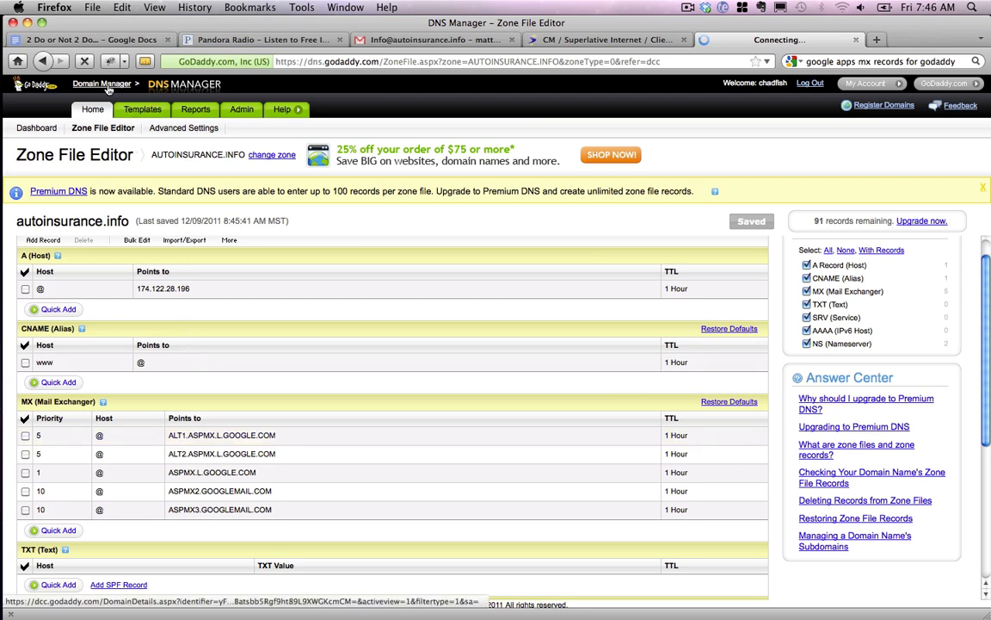